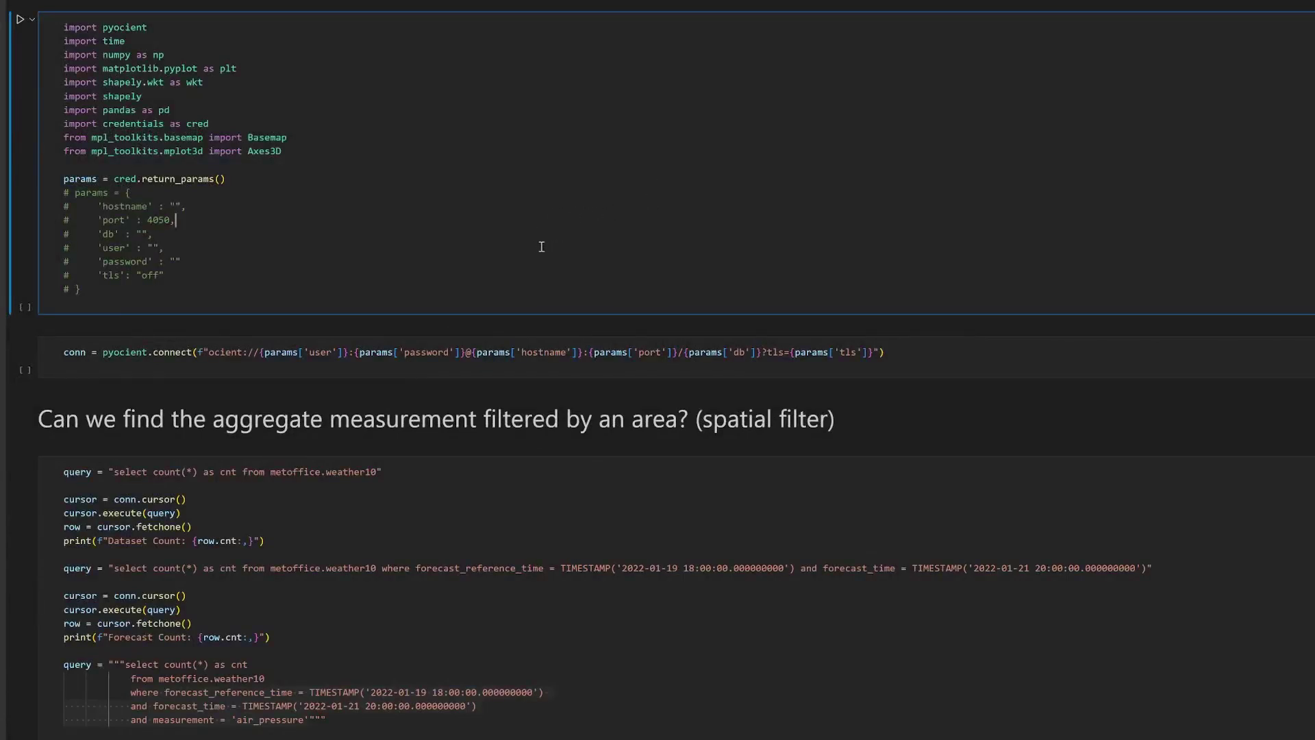
Run the notebook cell that imports the libraries and loads the connection parameters, along with the pyocient connection cell.
scroll(458, 302, "down", 3)
scroll(457, 301, "down", 7)
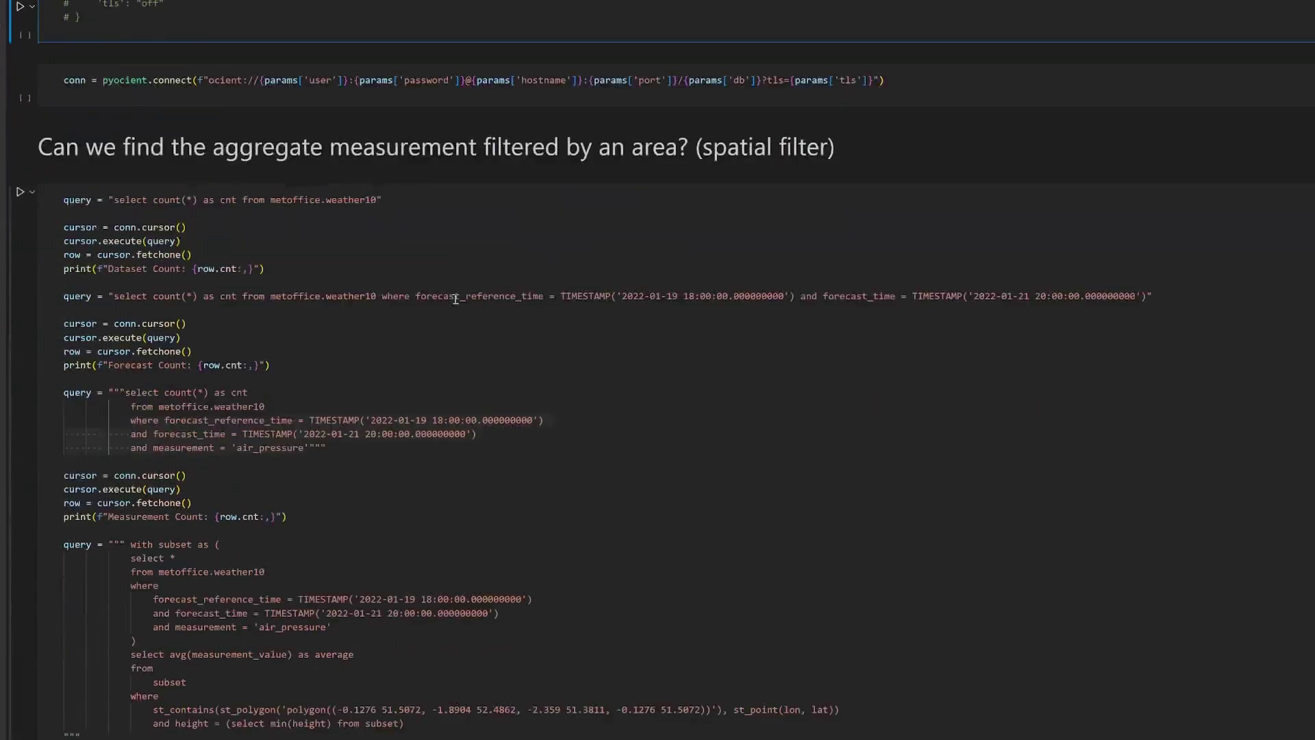
scroll(458, 283, "down", 5)
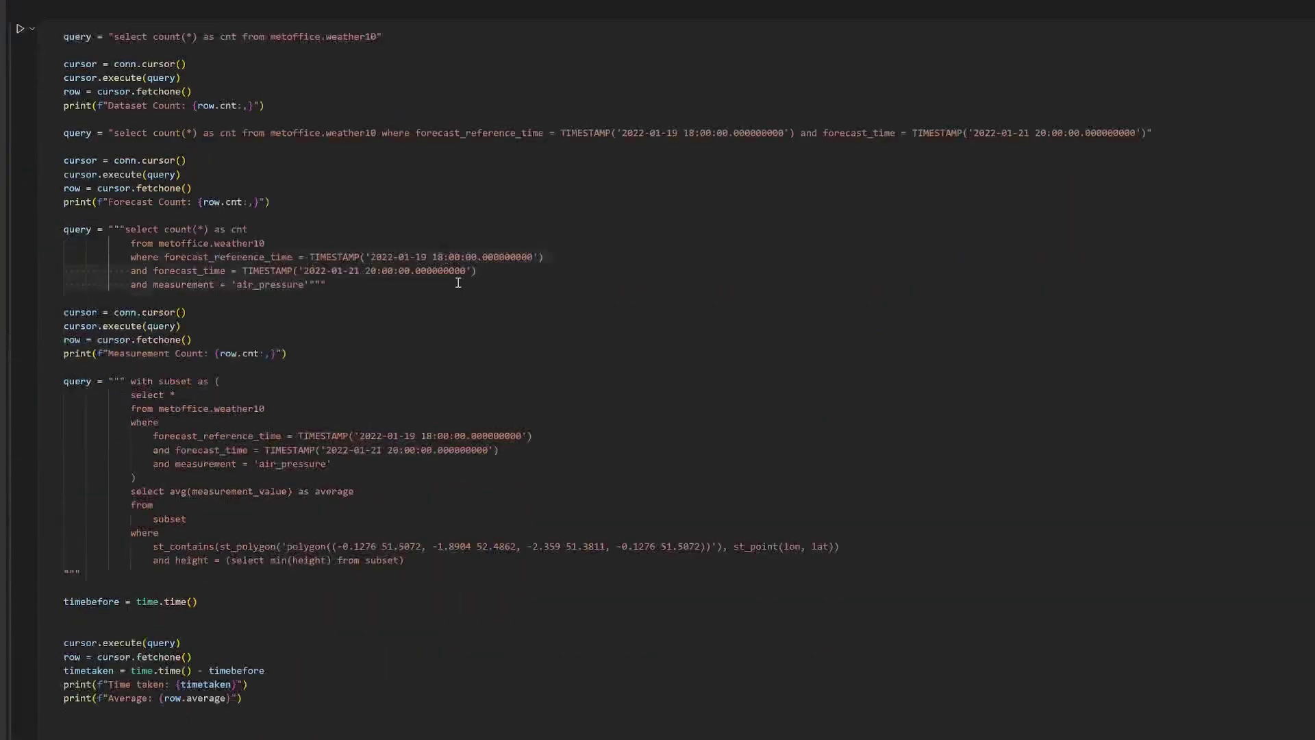
scroll(457, 283, "up", 14)
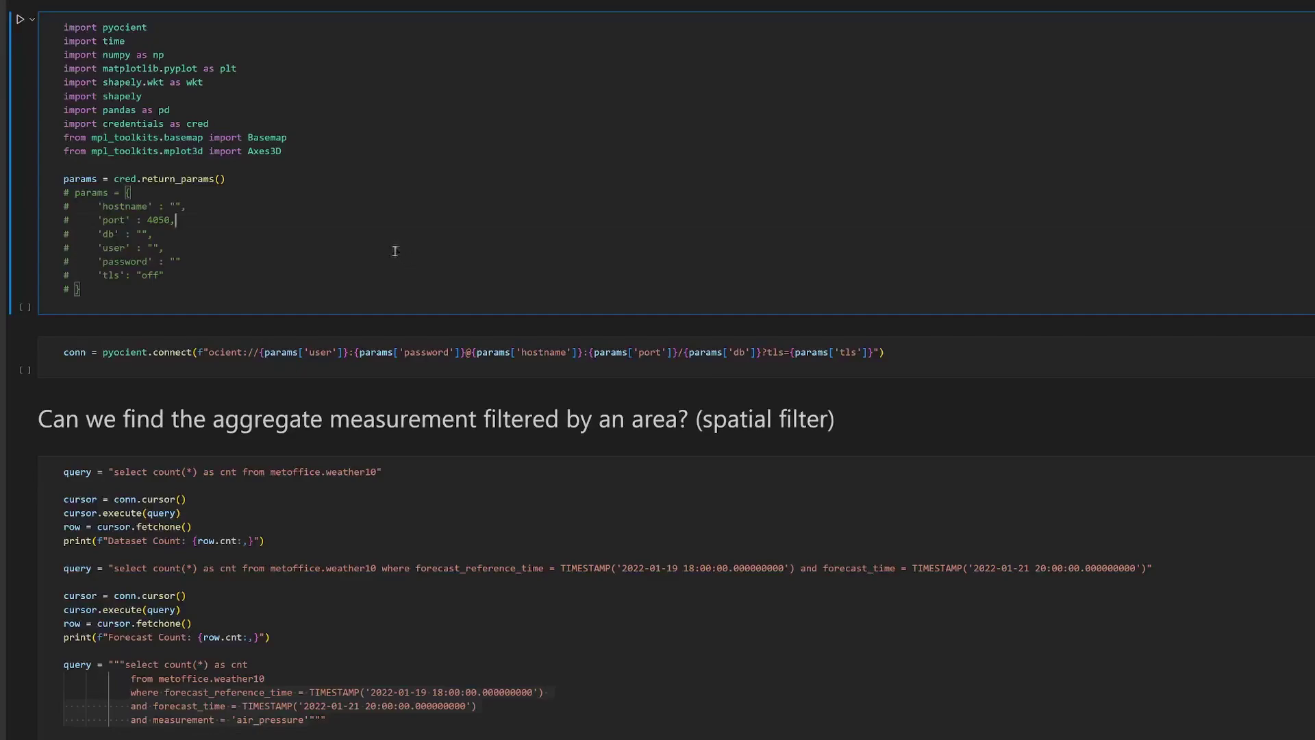
mouse_move(116, 28)
key("shift+Return")
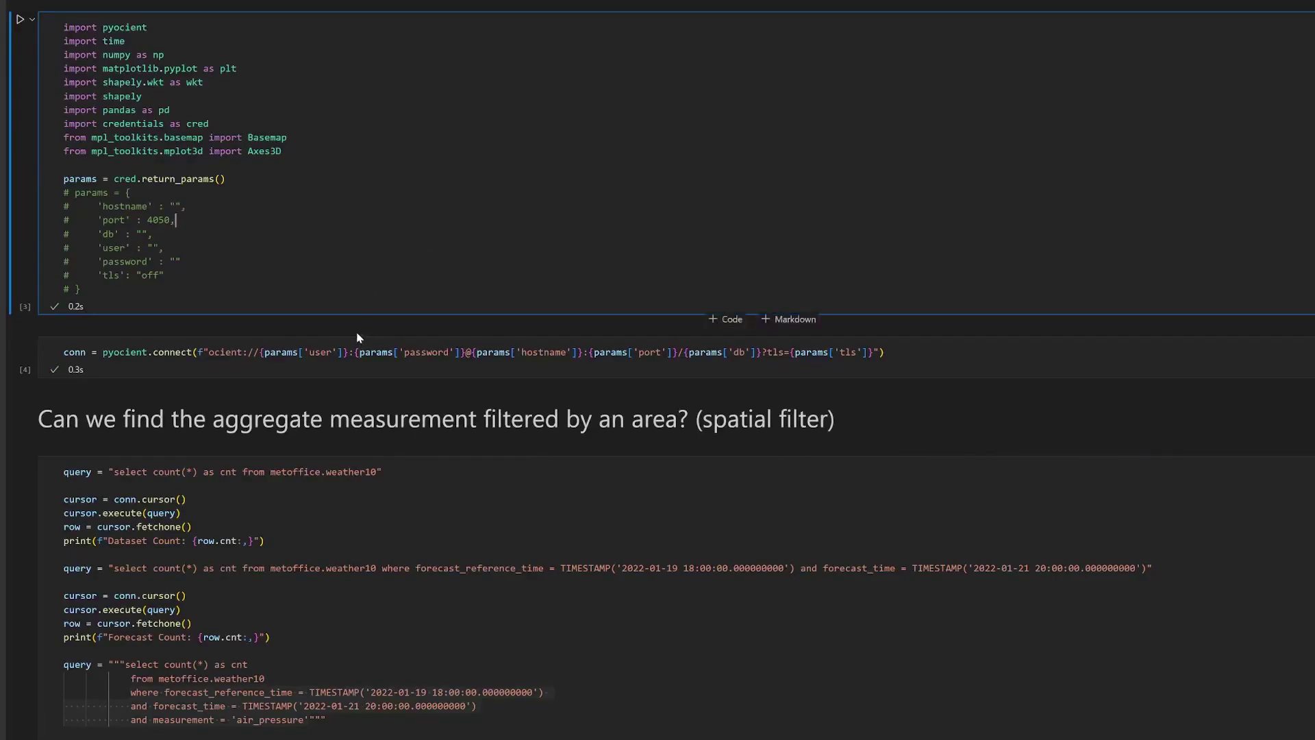
Examine the spatial filter cell's count queries, its st_contains polygon query averaging air_pressure, and the printed output.
scroll(246, 312, "down", 5)
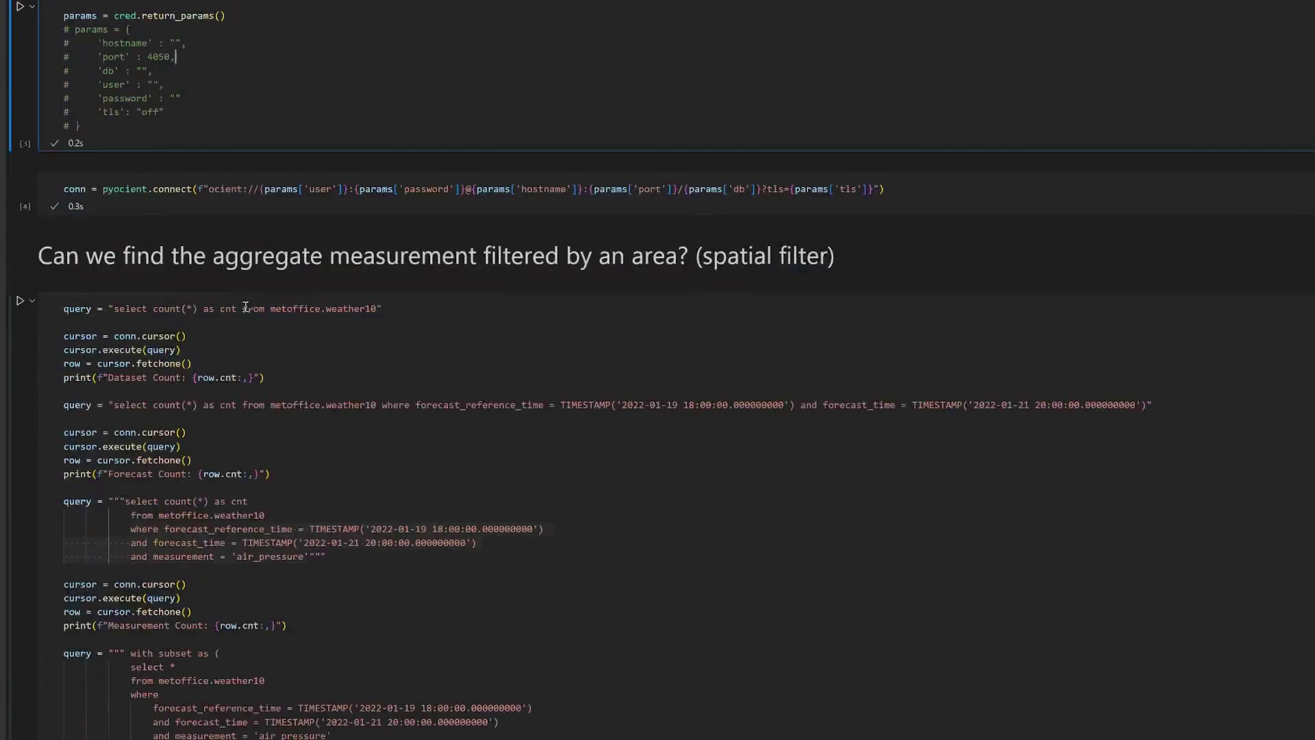
scroll(235, 264, "down", 1)
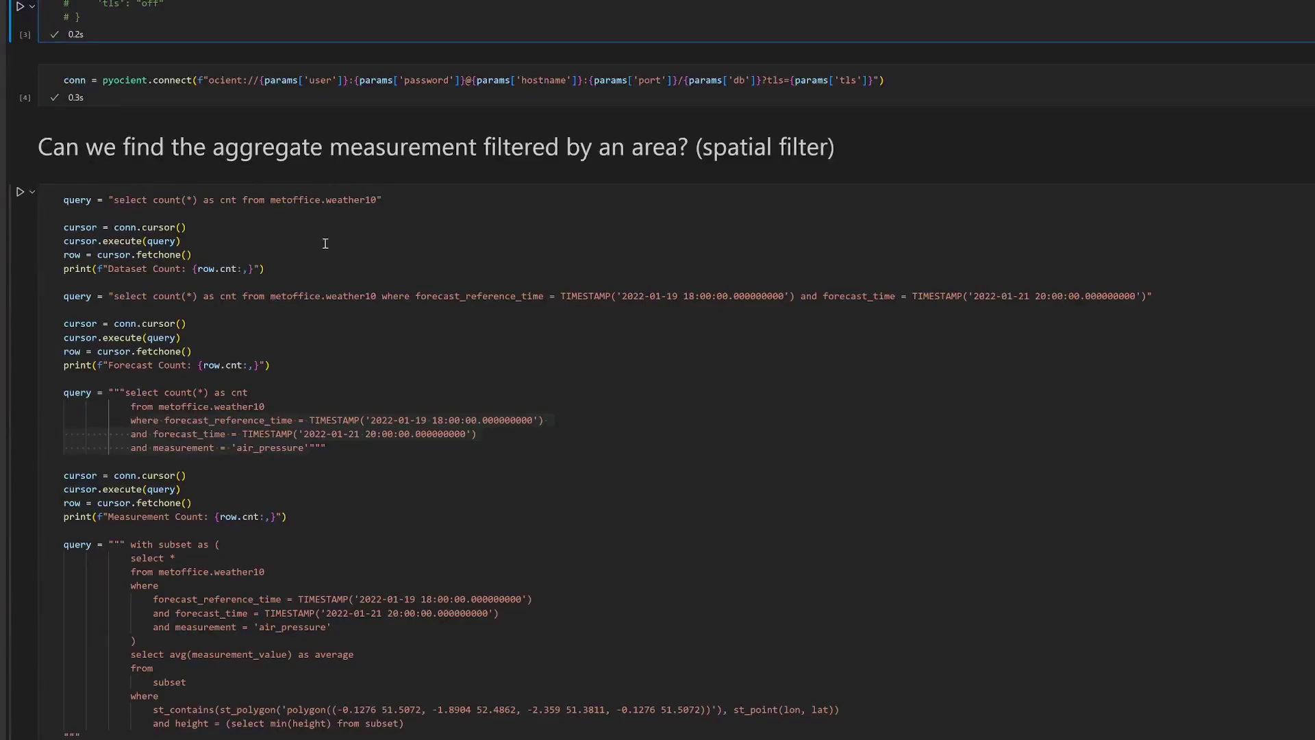
scroll(327, 244, "down", 3)
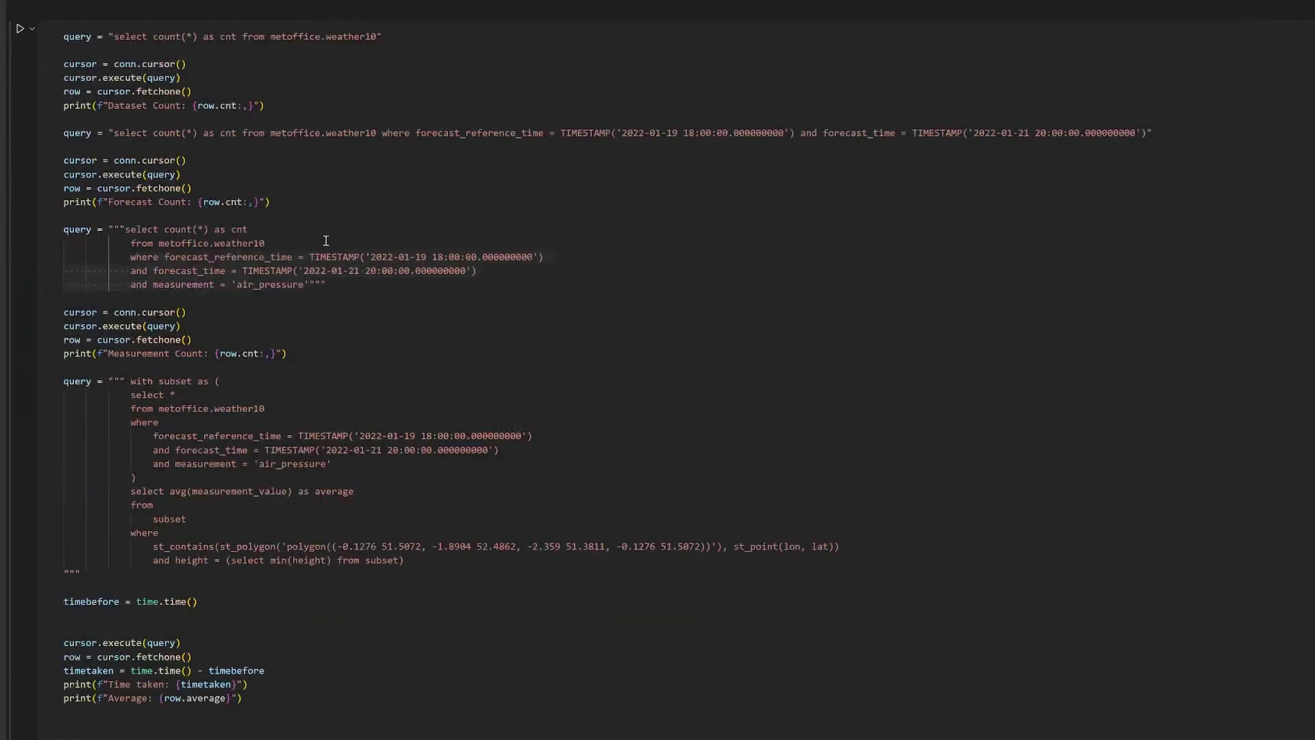
scroll(317, 232, "down", 1)
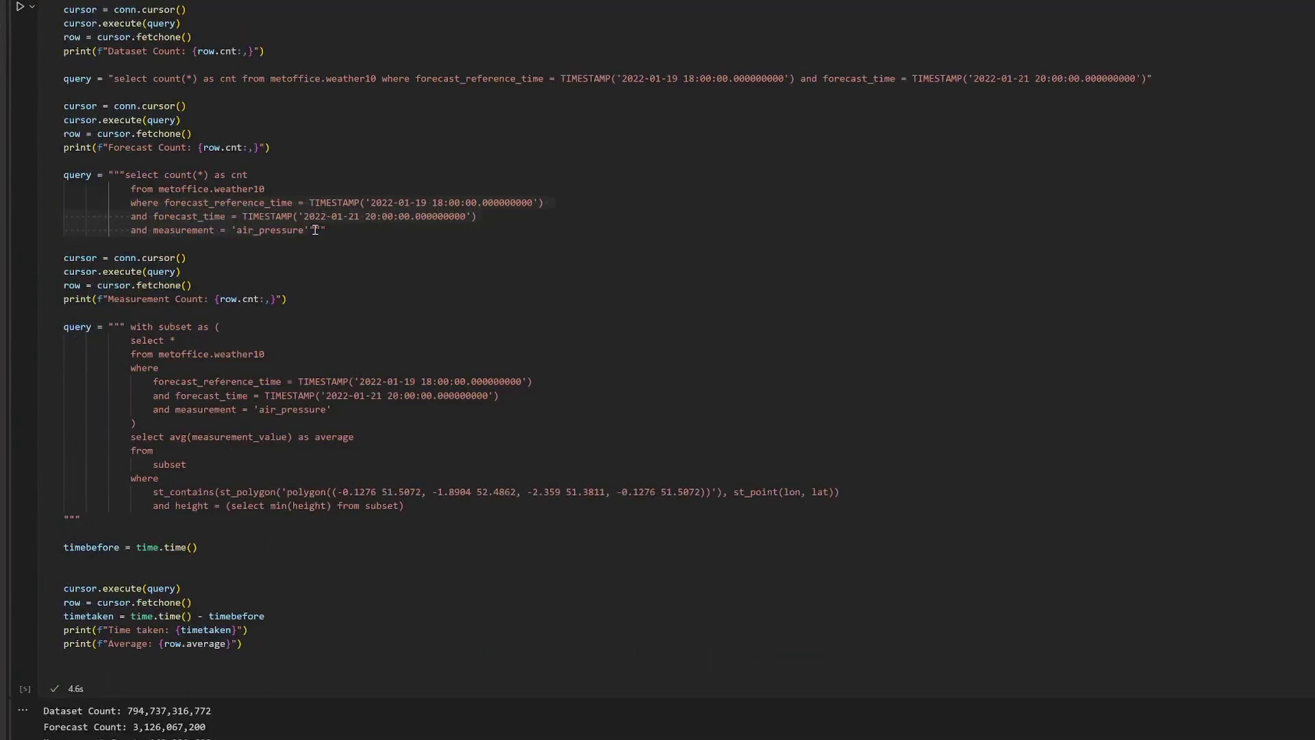
scroll(413, 241, "up", 3)
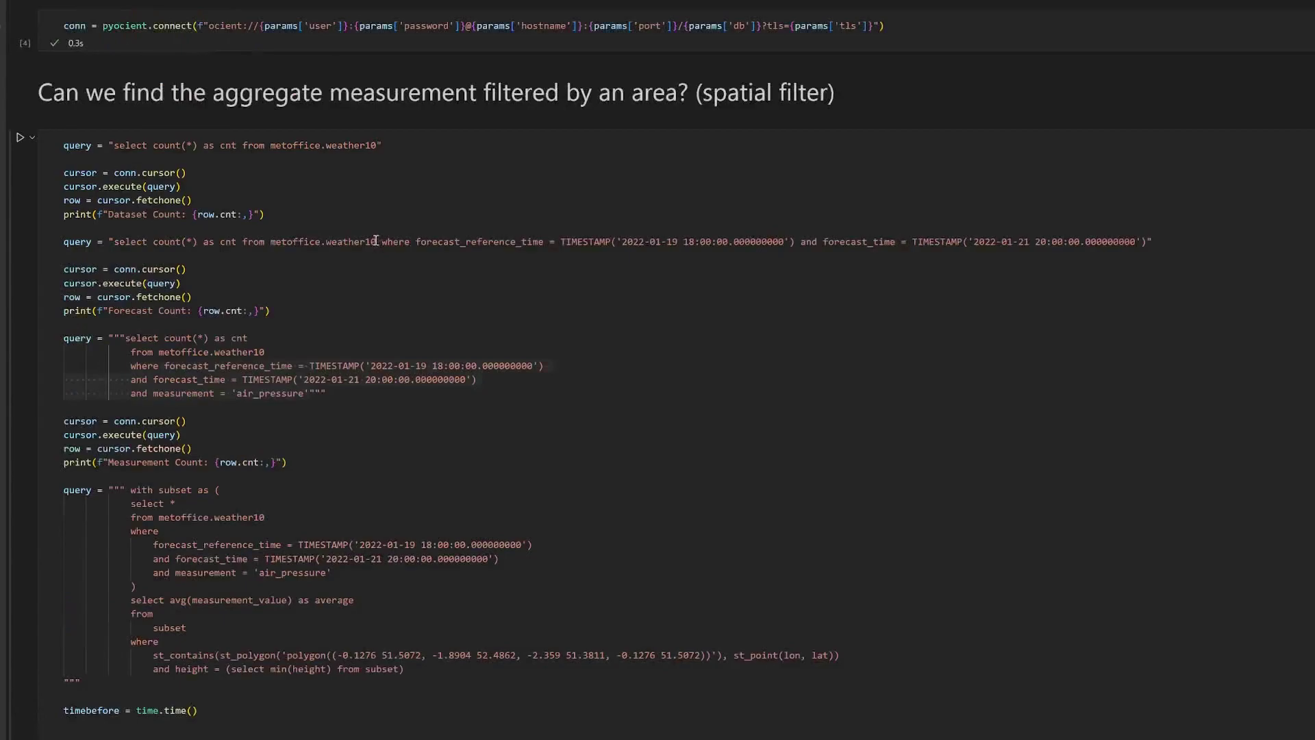
scroll(347, 206, "down", 3)
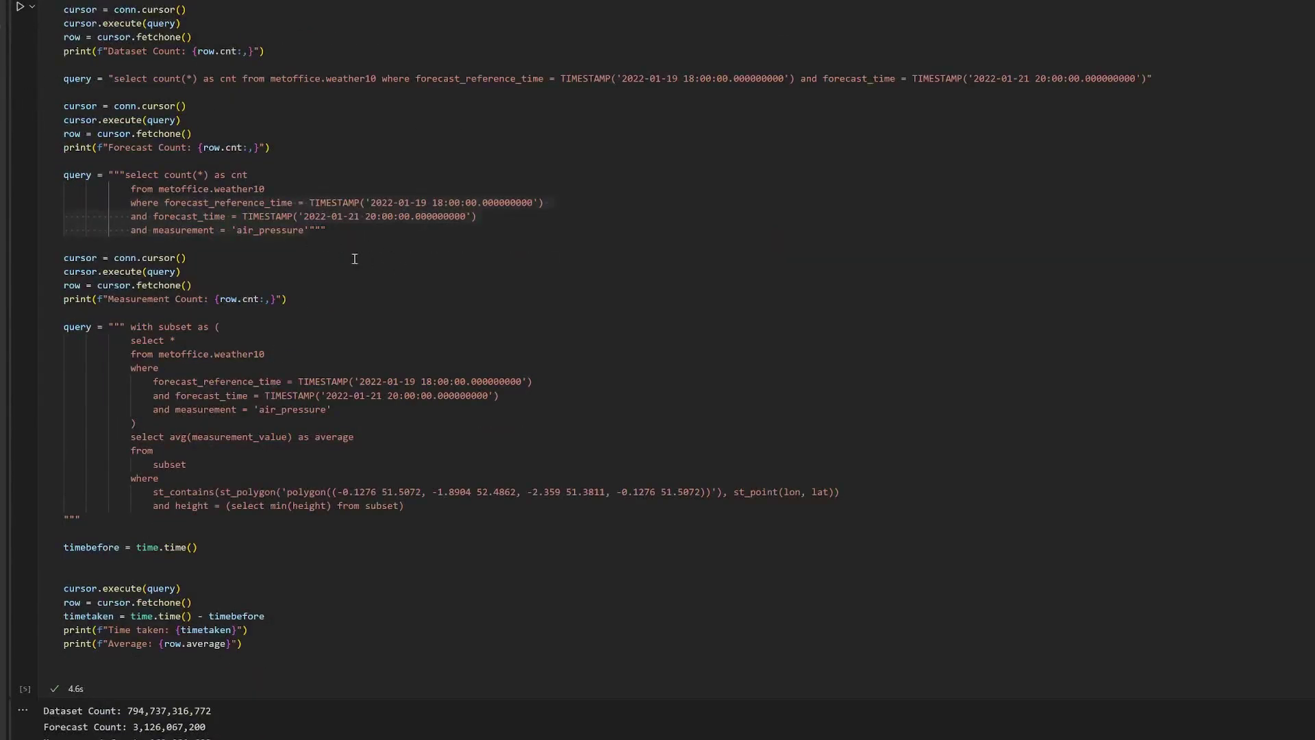
scroll(355, 259, "up", 4)
scroll(266, 260, "down", 2)
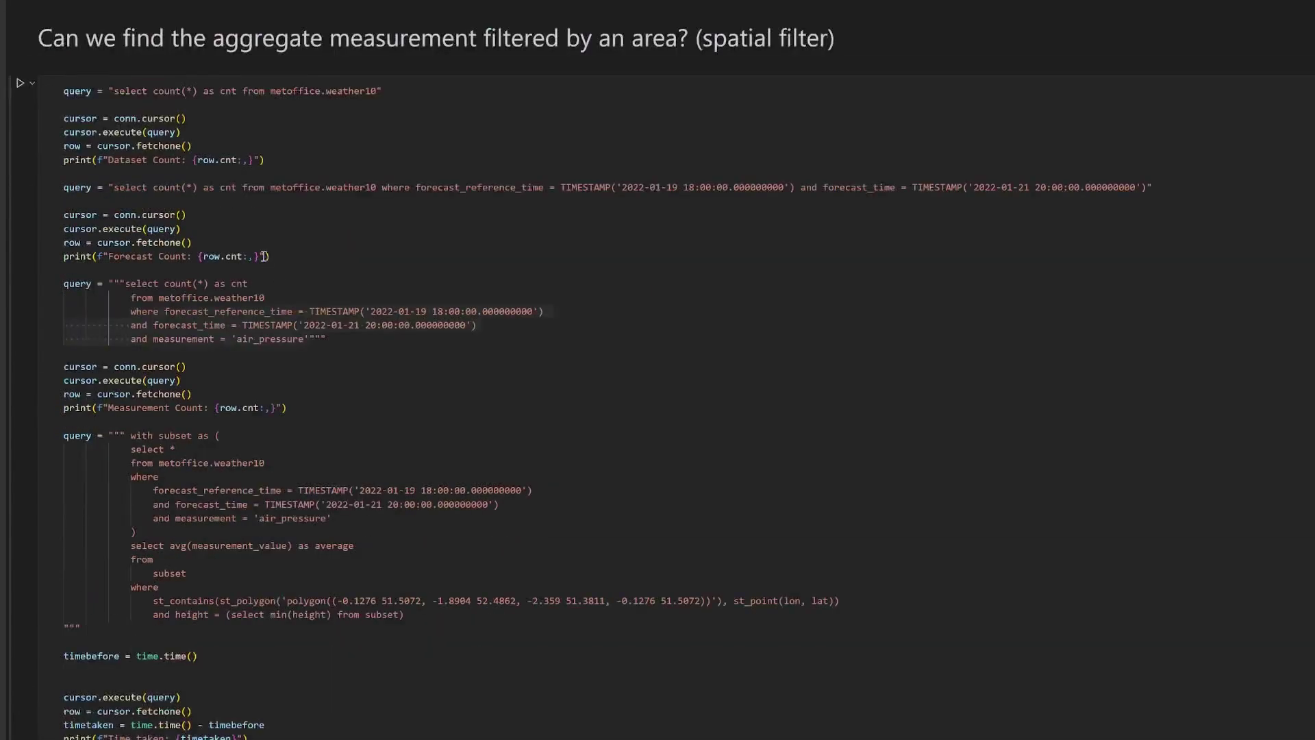
scroll(289, 261, "down", 4)
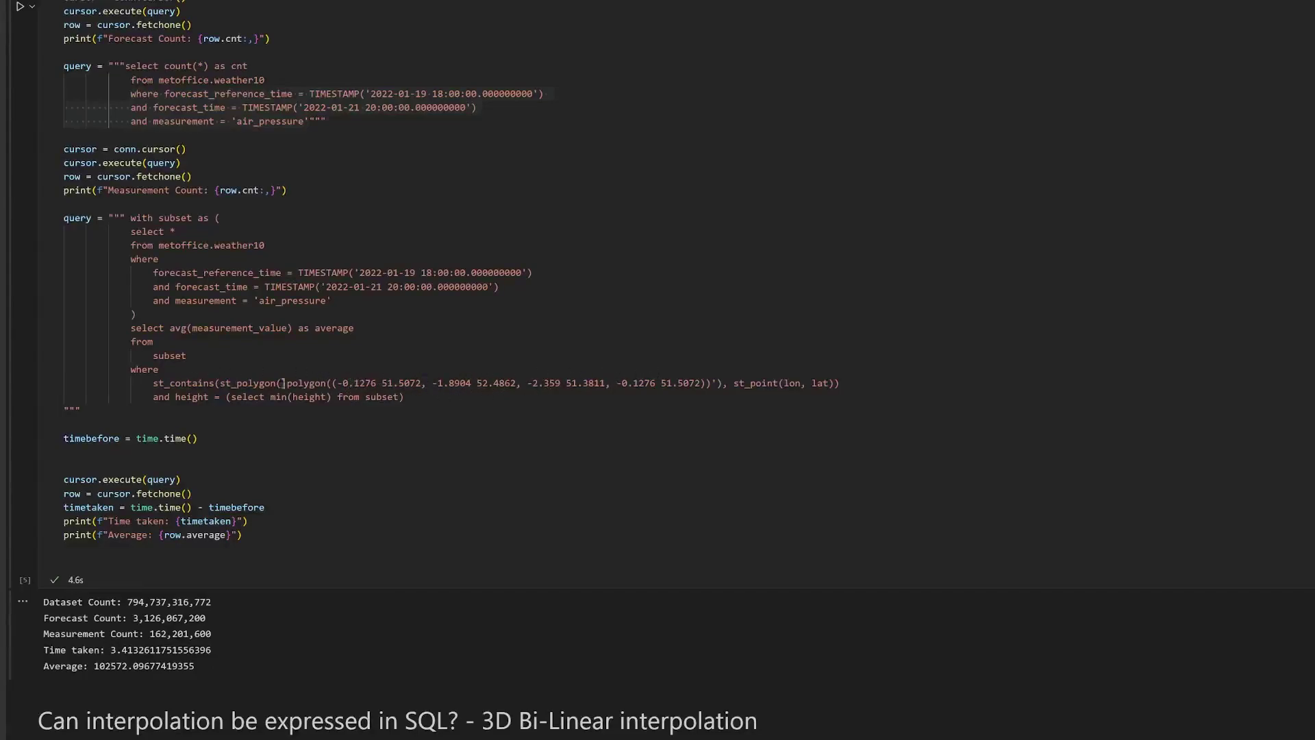
scroll(206, 472, "down", 2)
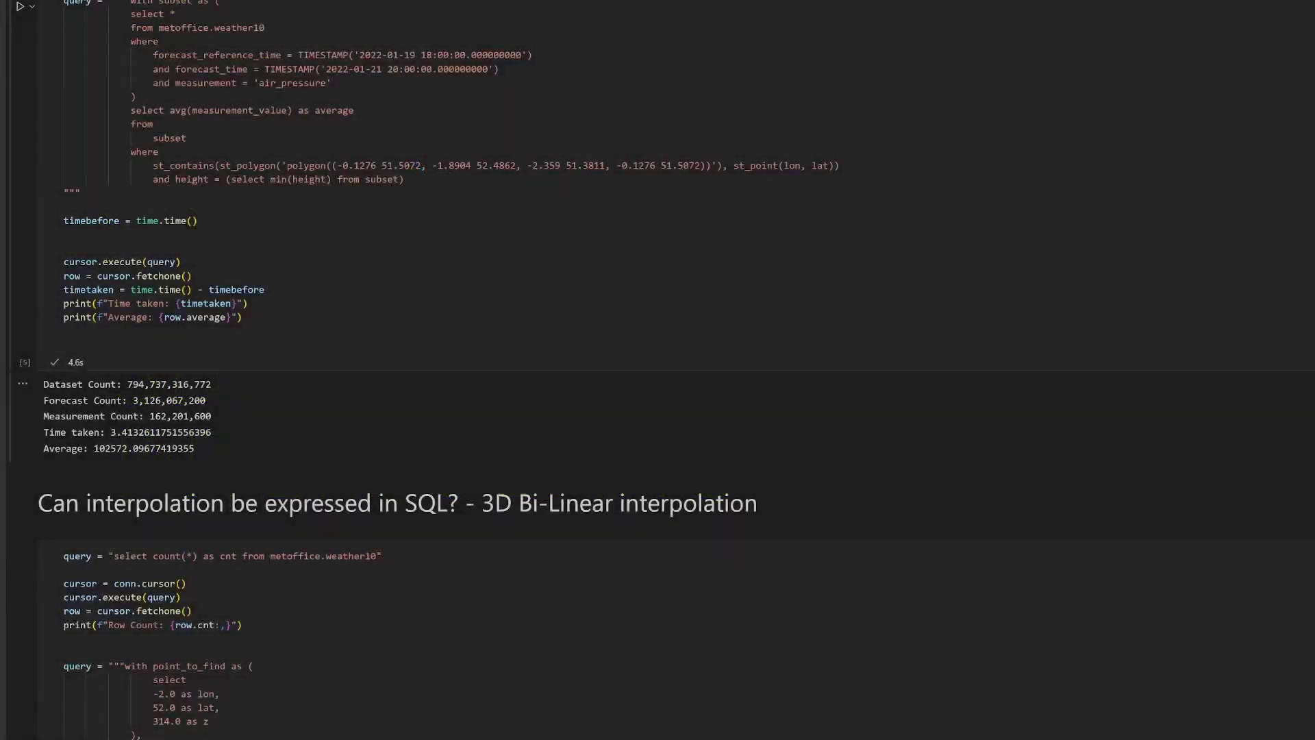
Examine the 3D bi-linear interpolation query from point_to_find through the cube, measurements and weights subqueries to the printed result.
scroll(423, 370, "down", 3)
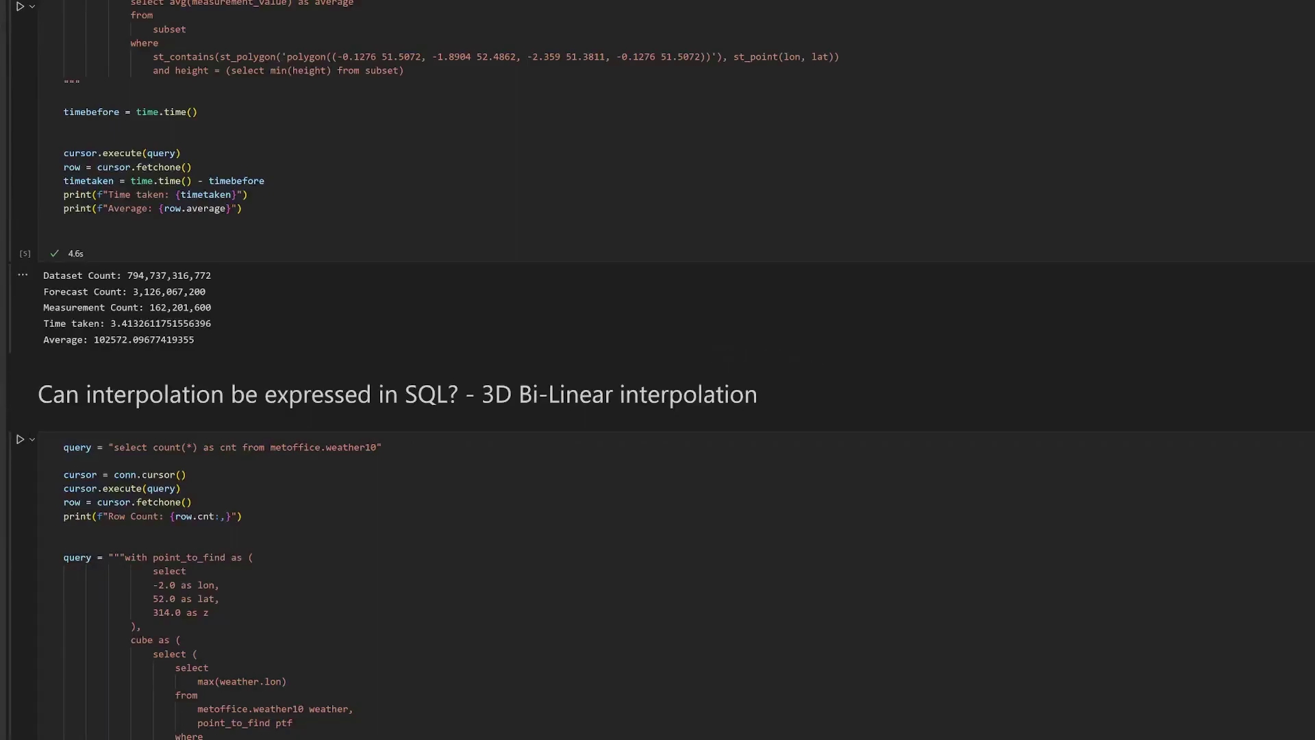
left_click(353, 616)
scroll(370, 548, "down", 5)
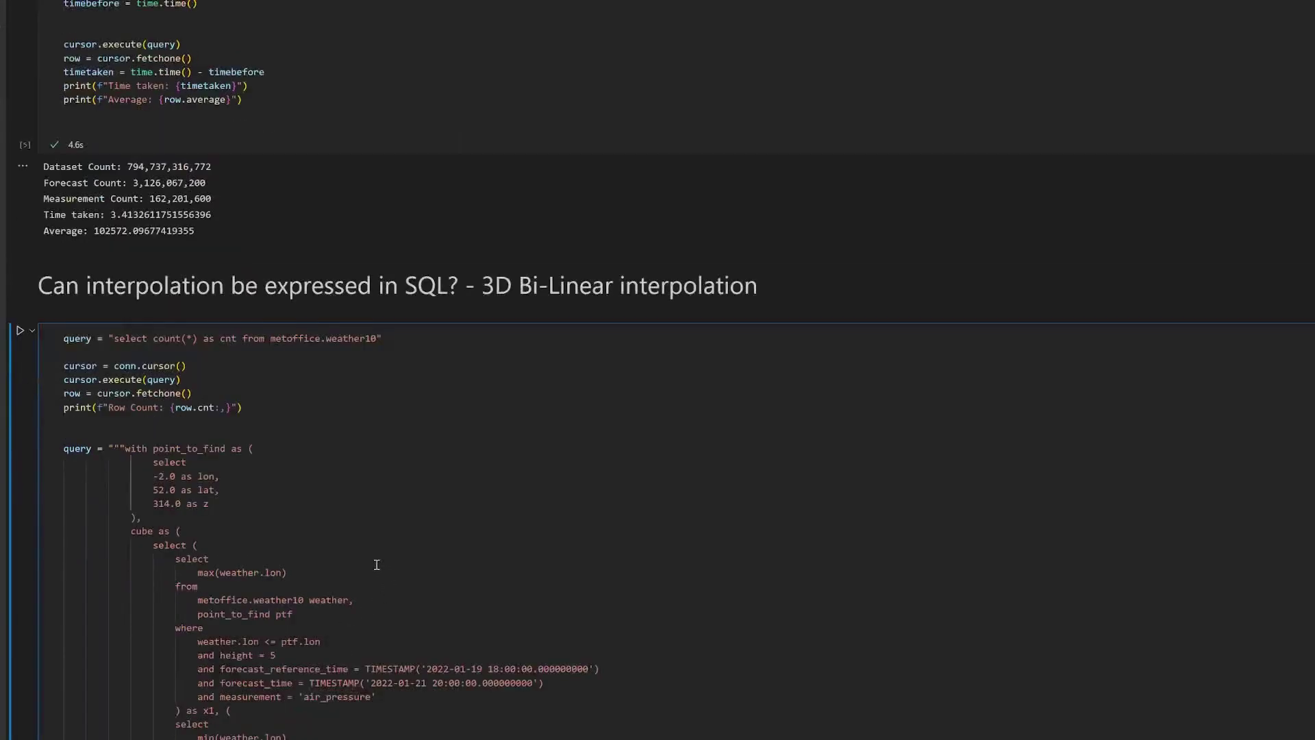
scroll(366, 531, "down", 3)
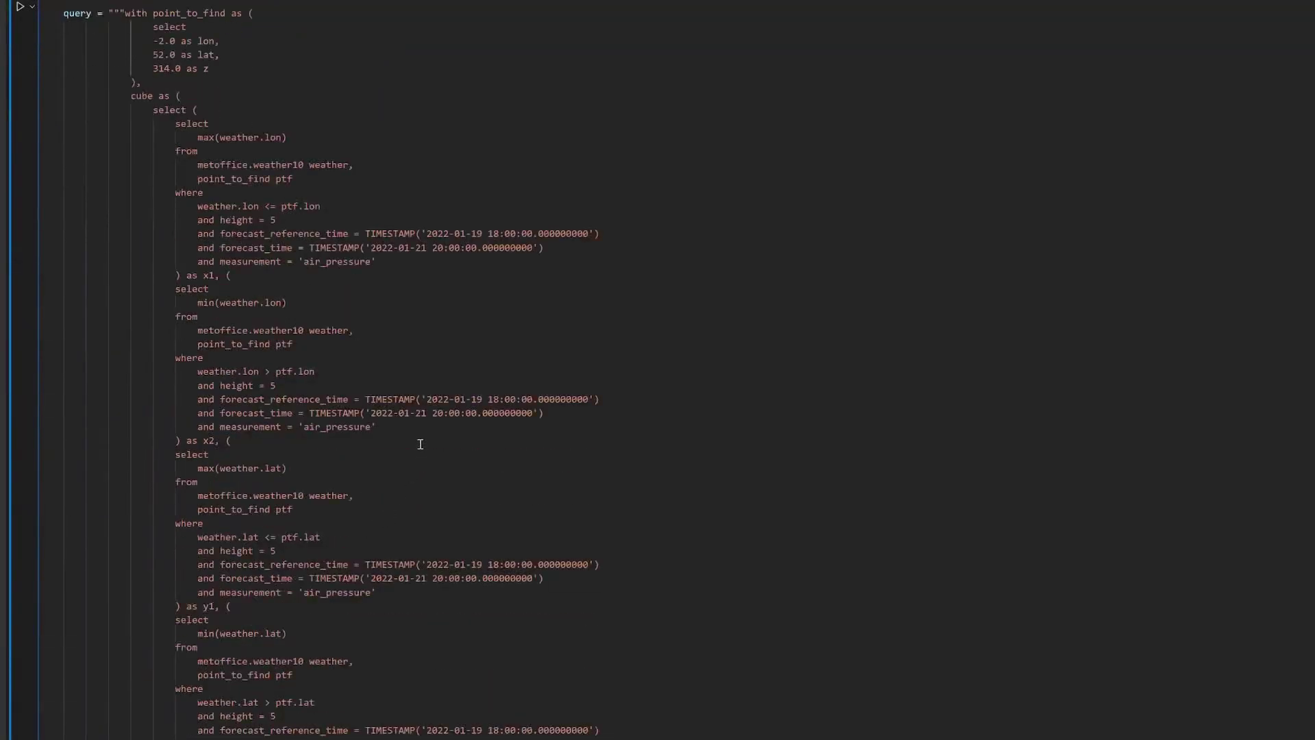
scroll(415, 432, "down", 2)
scroll(414, 430, "down", 5)
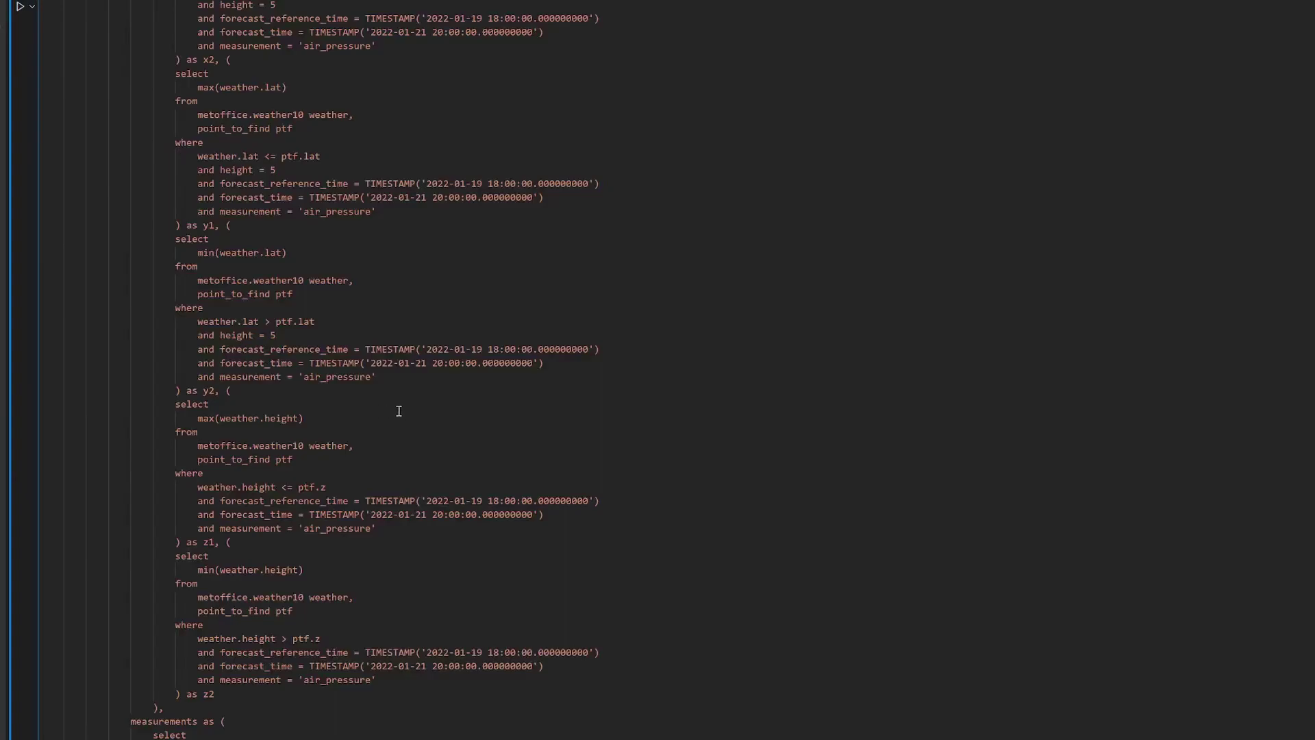
scroll(361, 394, "down", 2)
scroll(361, 393, "down", 5)
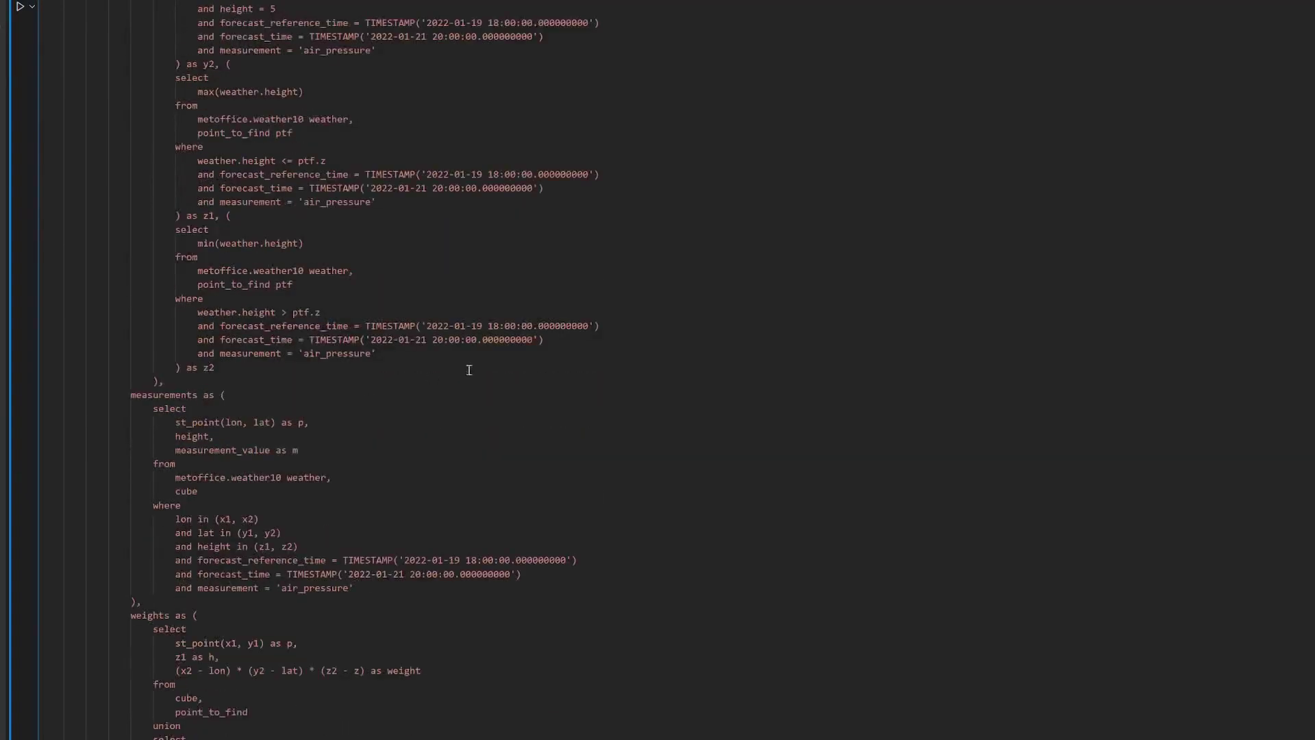
scroll(402, 379, "up", 10)
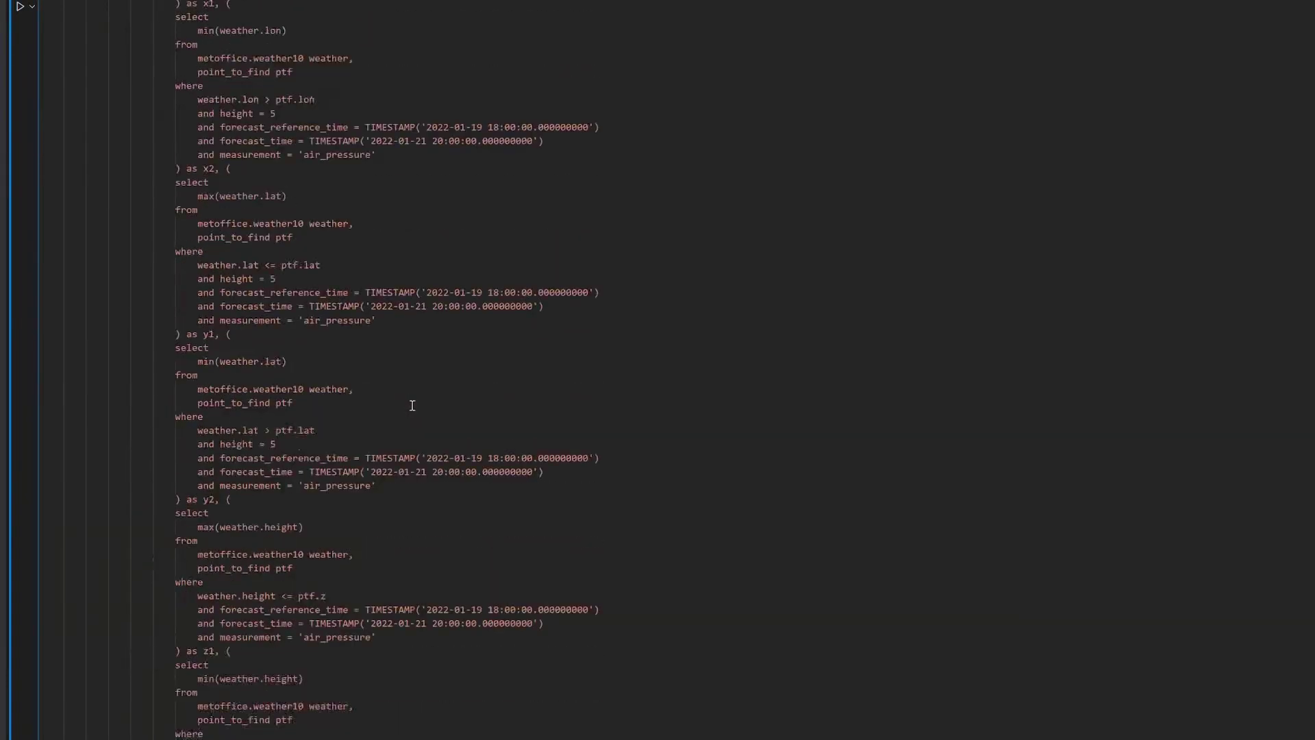
scroll(416, 408, "down", 9)
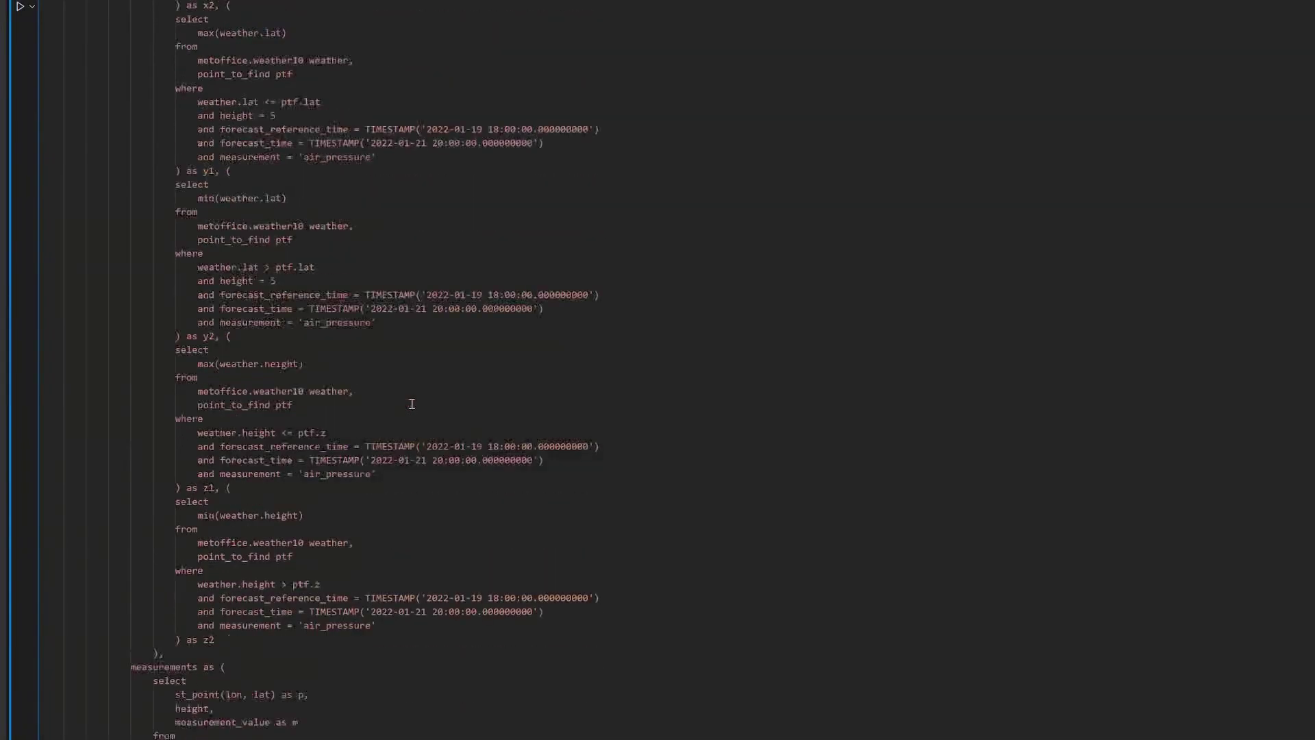
scroll(411, 404, "down", 2)
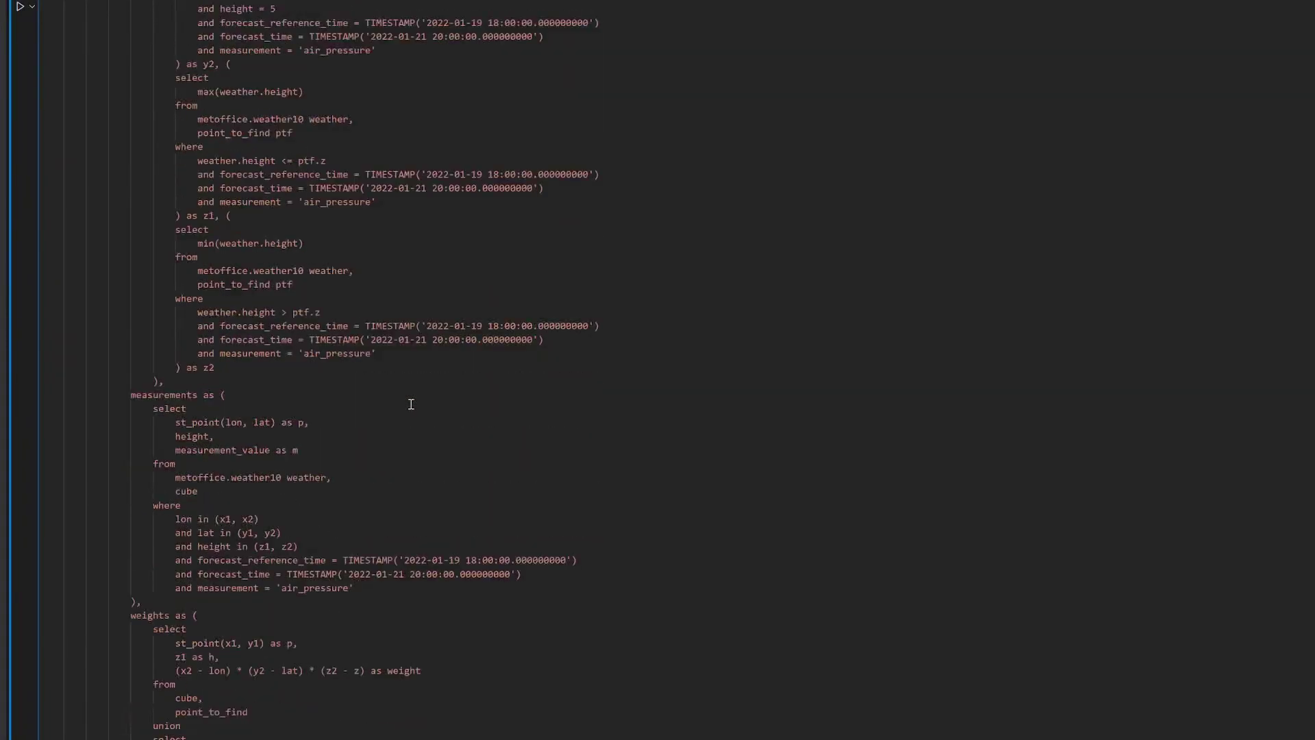
scroll(411, 404, "down", 6)
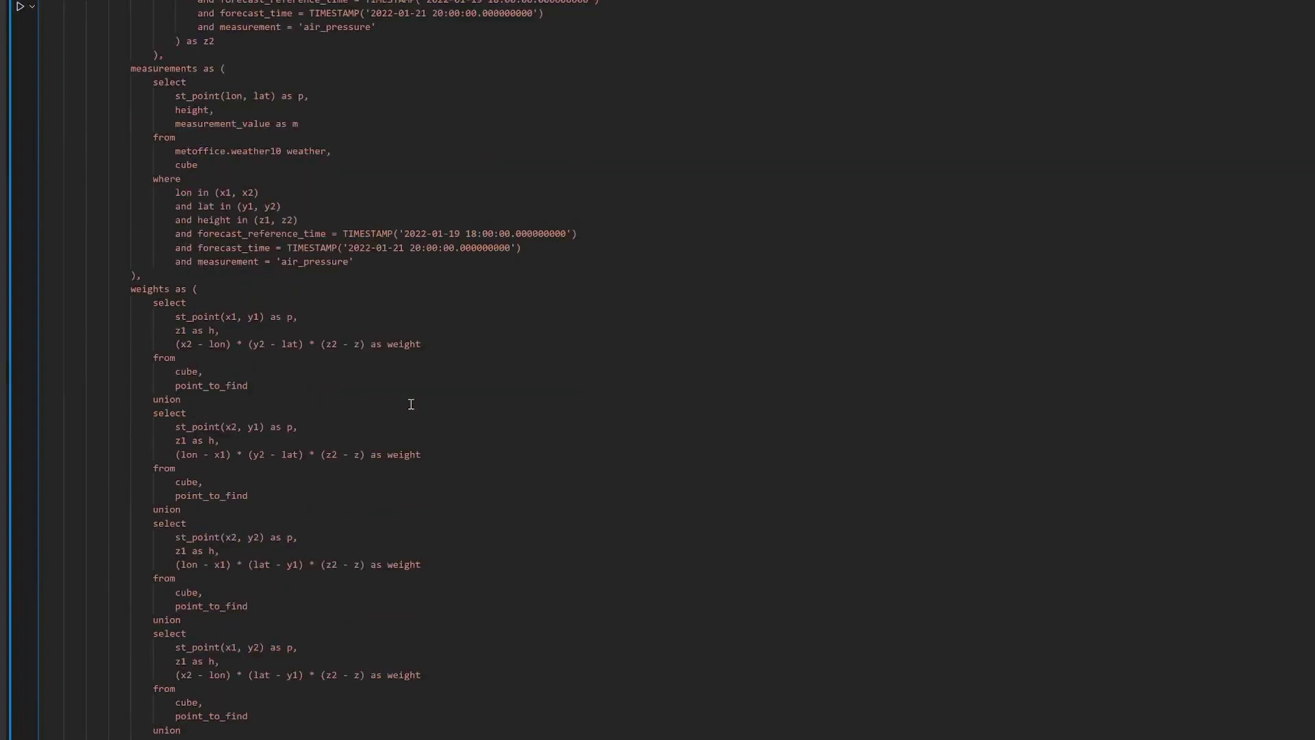
scroll(378, 417, "down", 18)
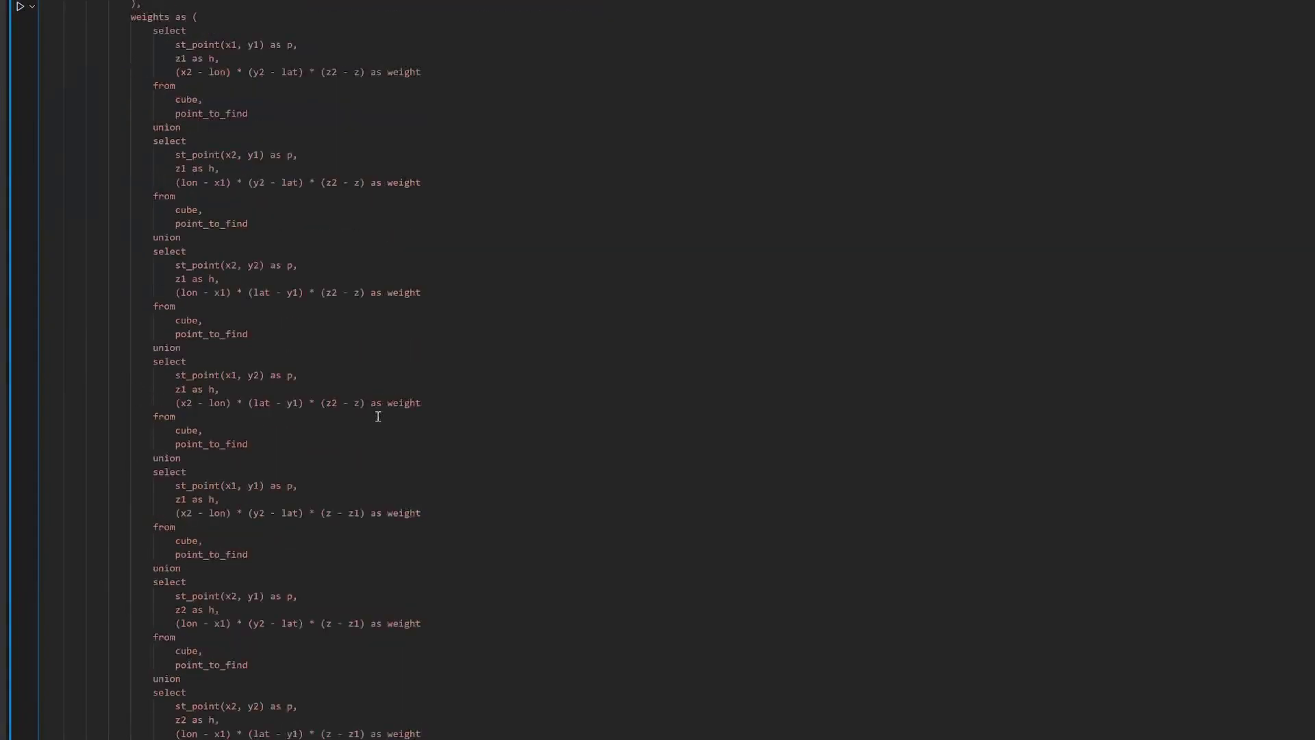
scroll(378, 417, "down", 1)
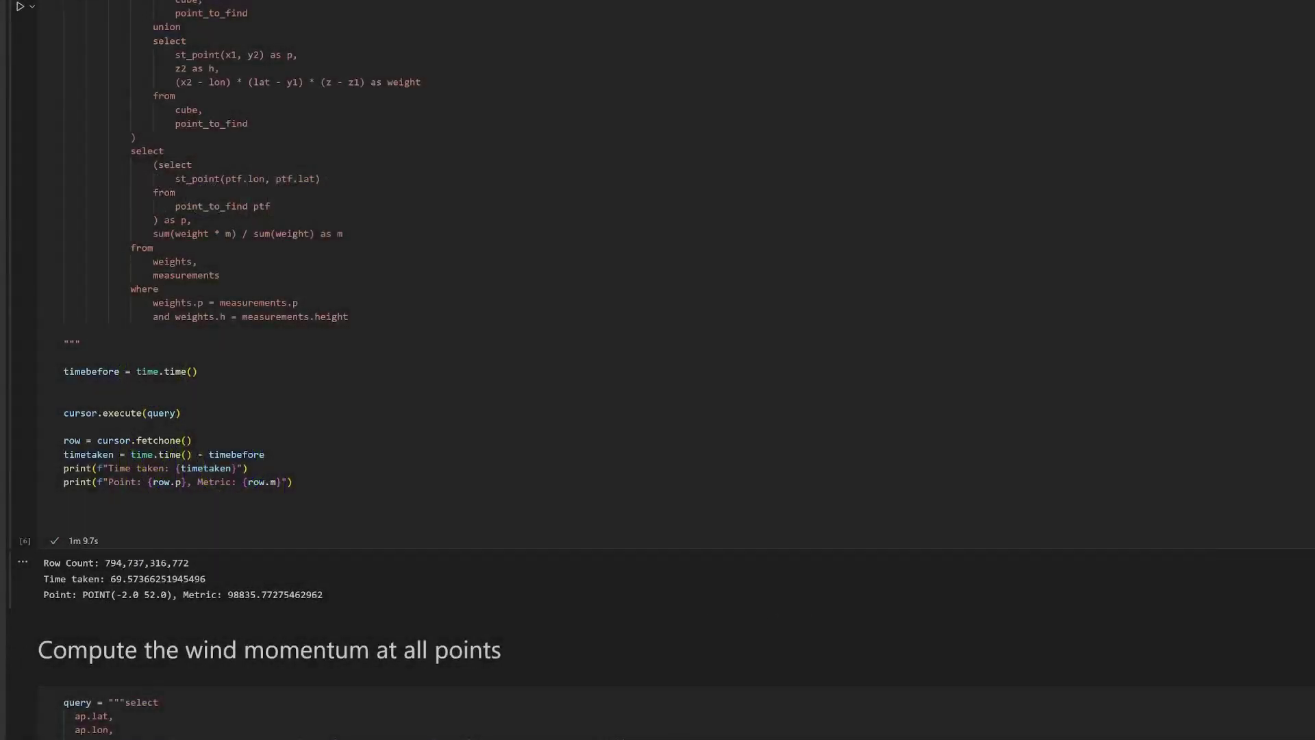
Examine the wind momentum cell's query joining wind speed, temperature, pressure and humidity, and its DataFrame summary.
scroll(658, 369, "down", 4)
scroll(657, 370, "down", 3)
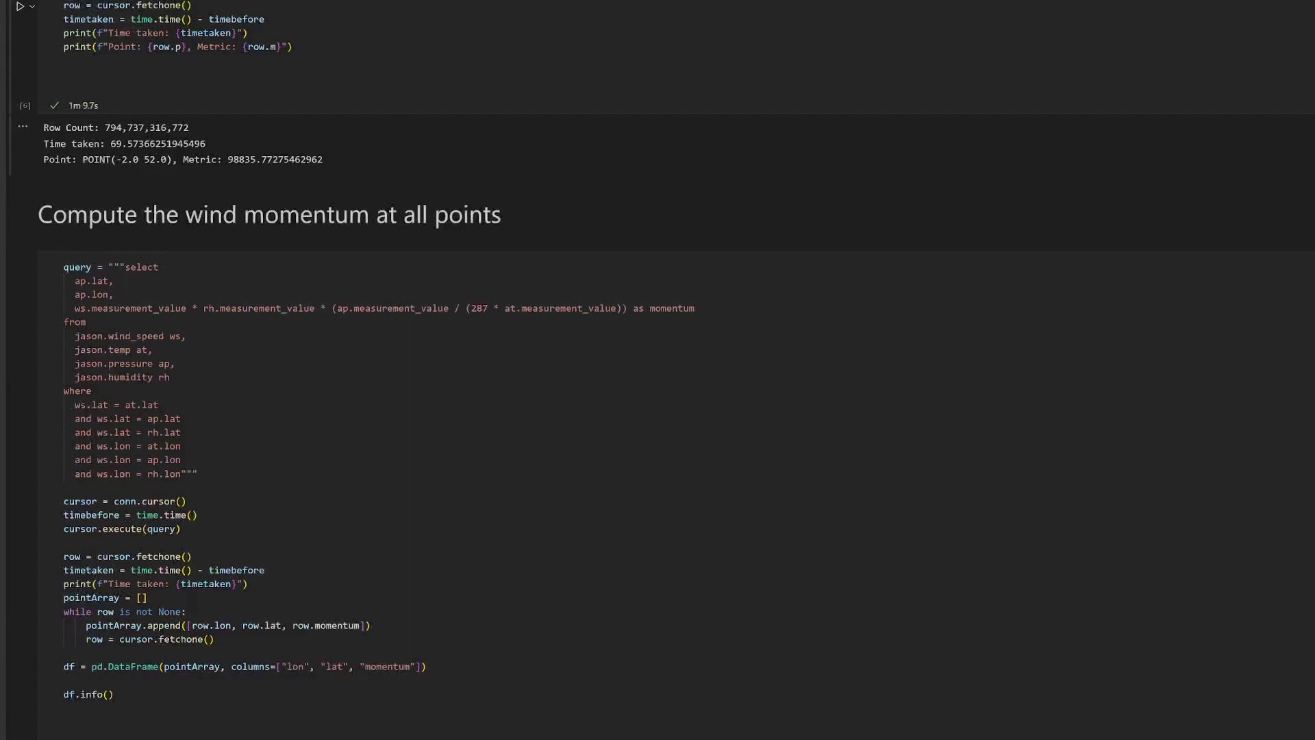
left_click(293, 405)
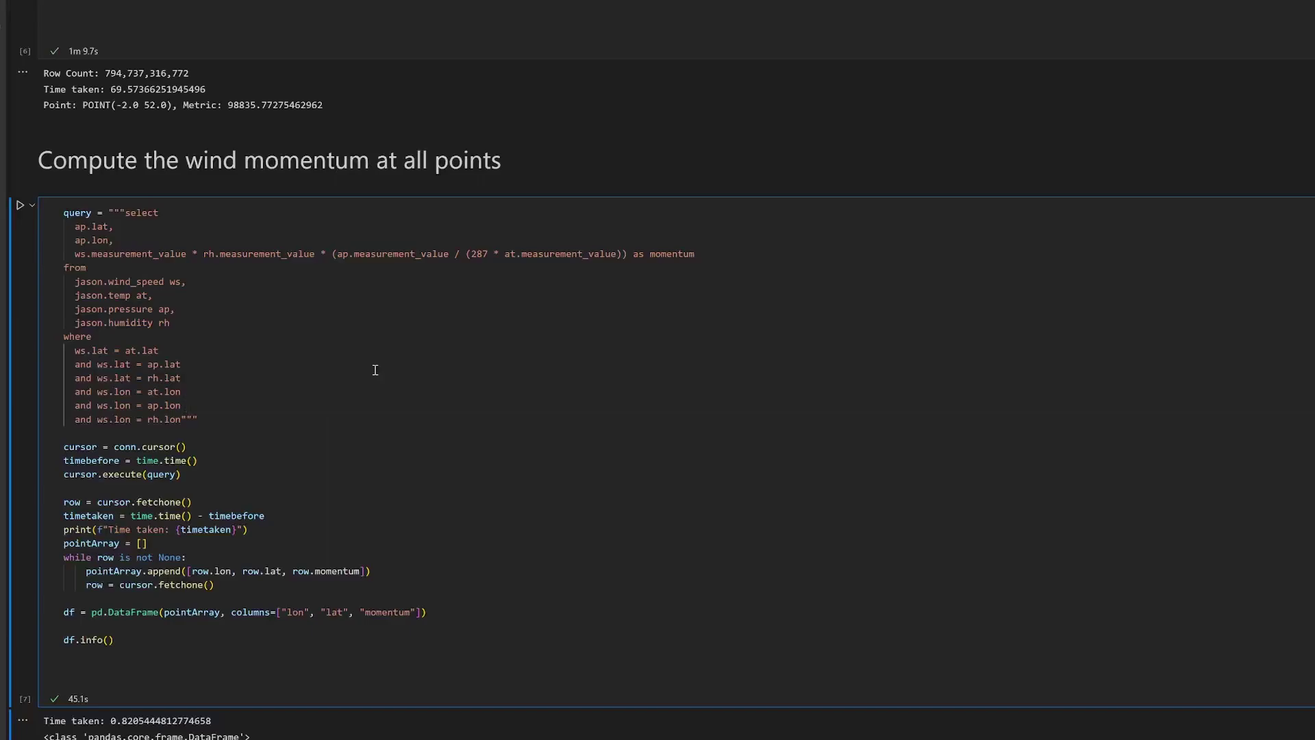
scroll(264, 370, "down", 1)
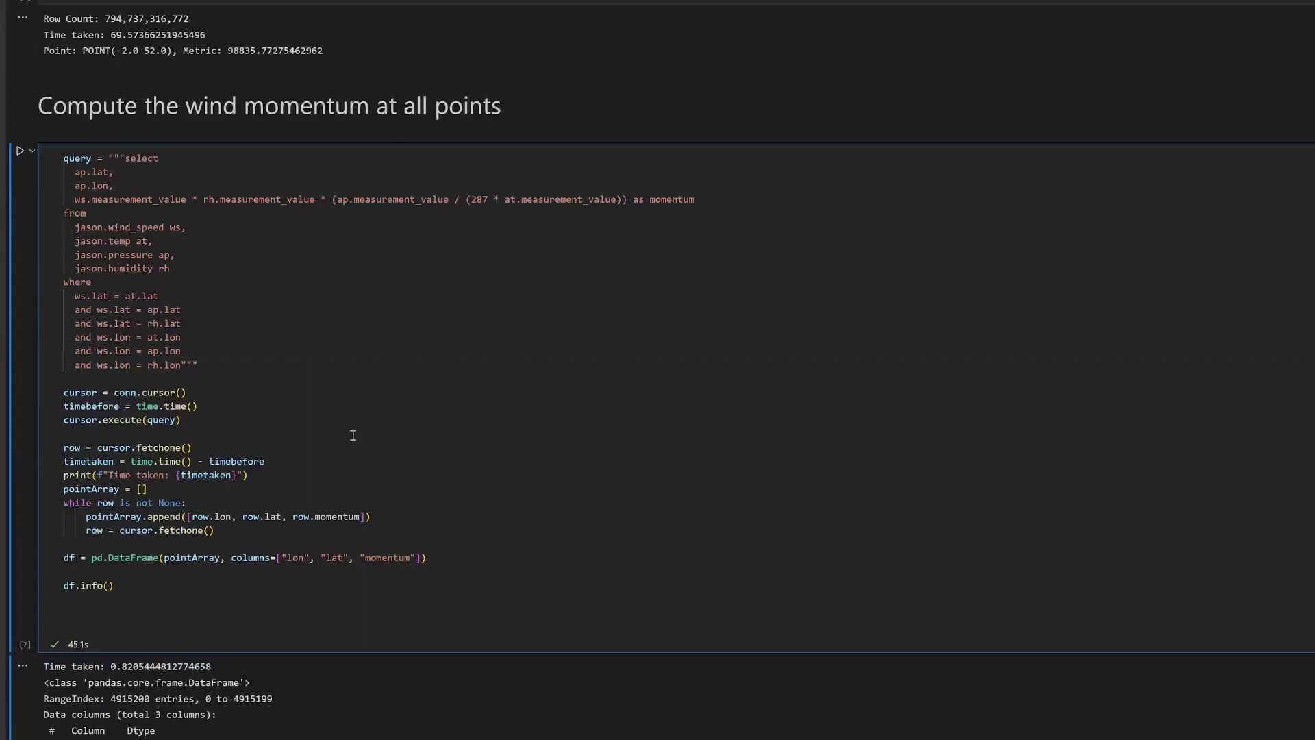
scroll(353, 437, "down", 1)
scroll(353, 437, "down", 2)
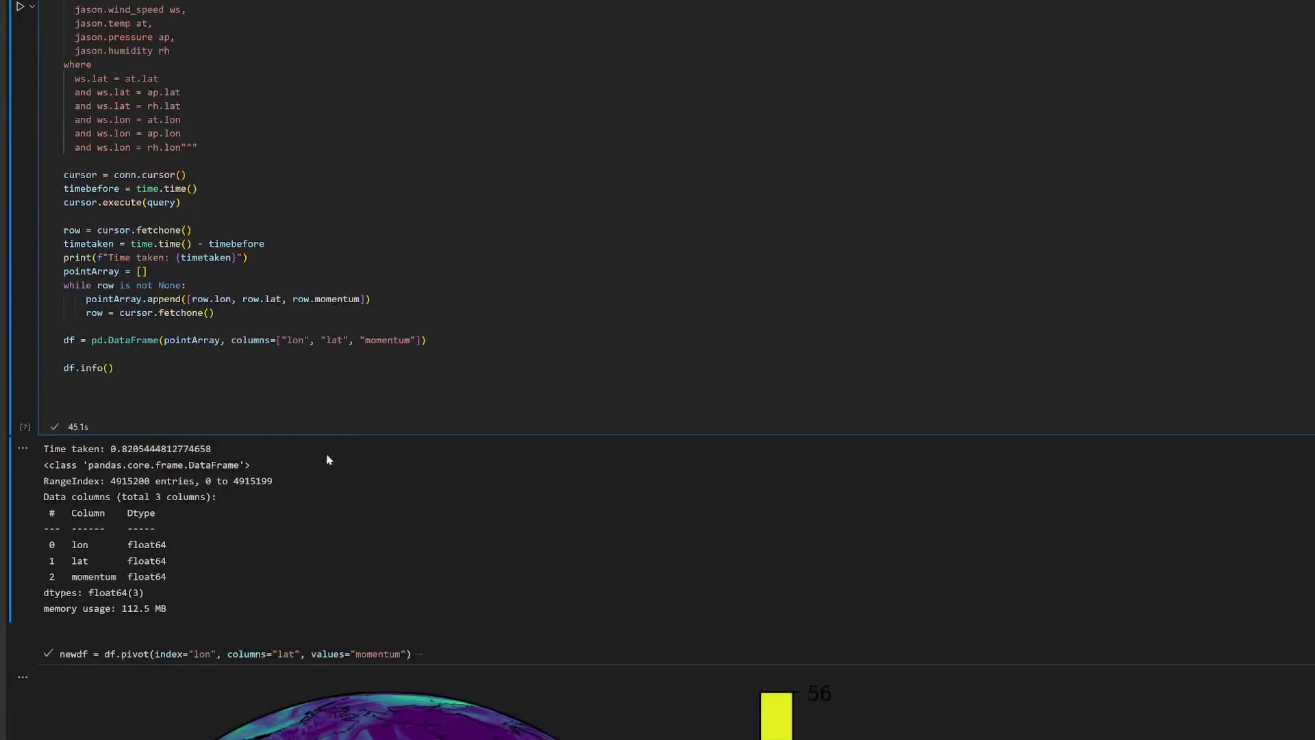
scroll(324, 458, "down", 2)
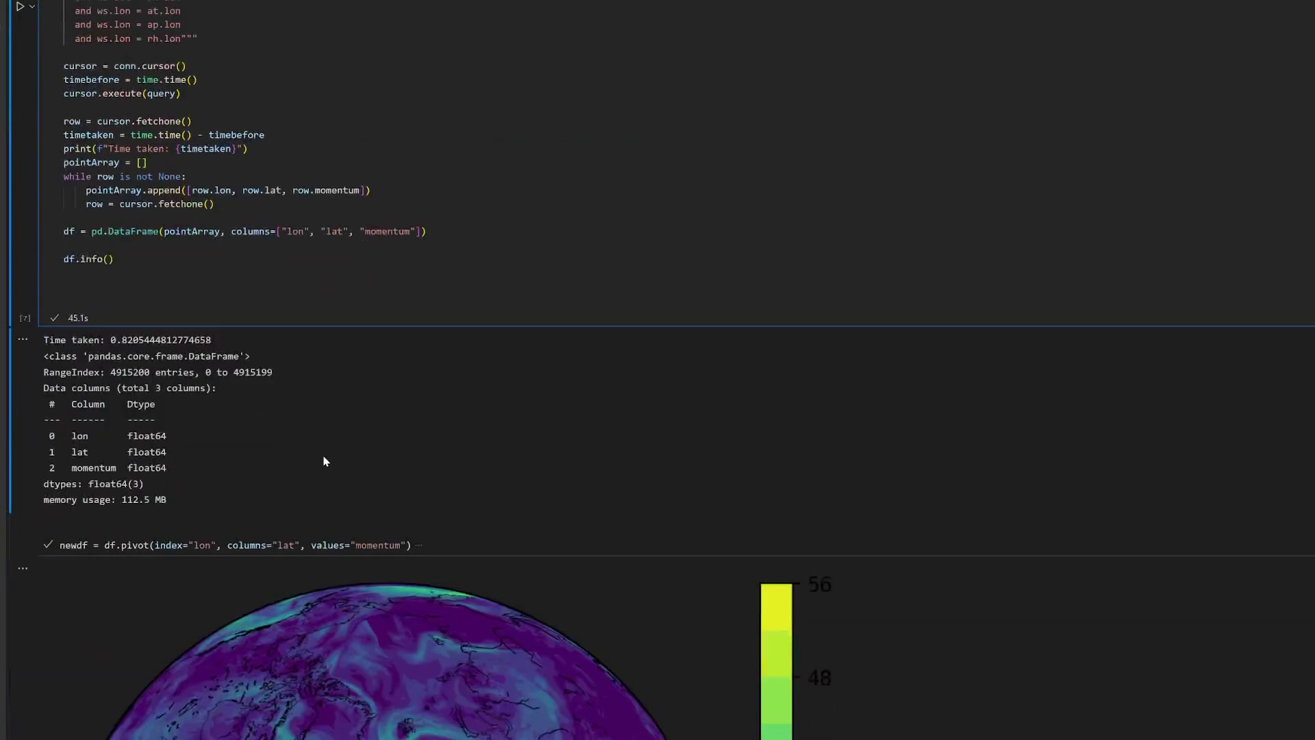
scroll(347, 459, "down", 1)
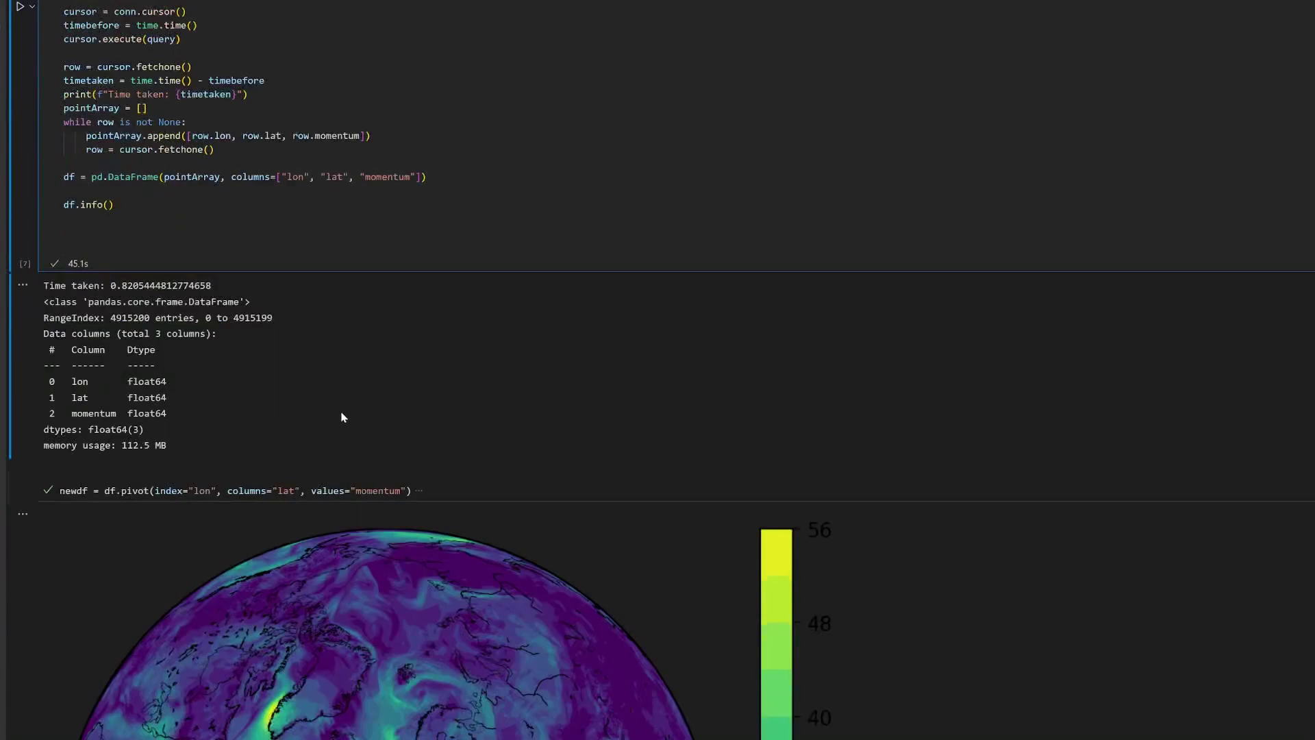
Inspect the wind momentum globe plot against the DataFrame summary, continuing to the section on points with extreme wind momentum.
scroll(343, 417, "down", 5)
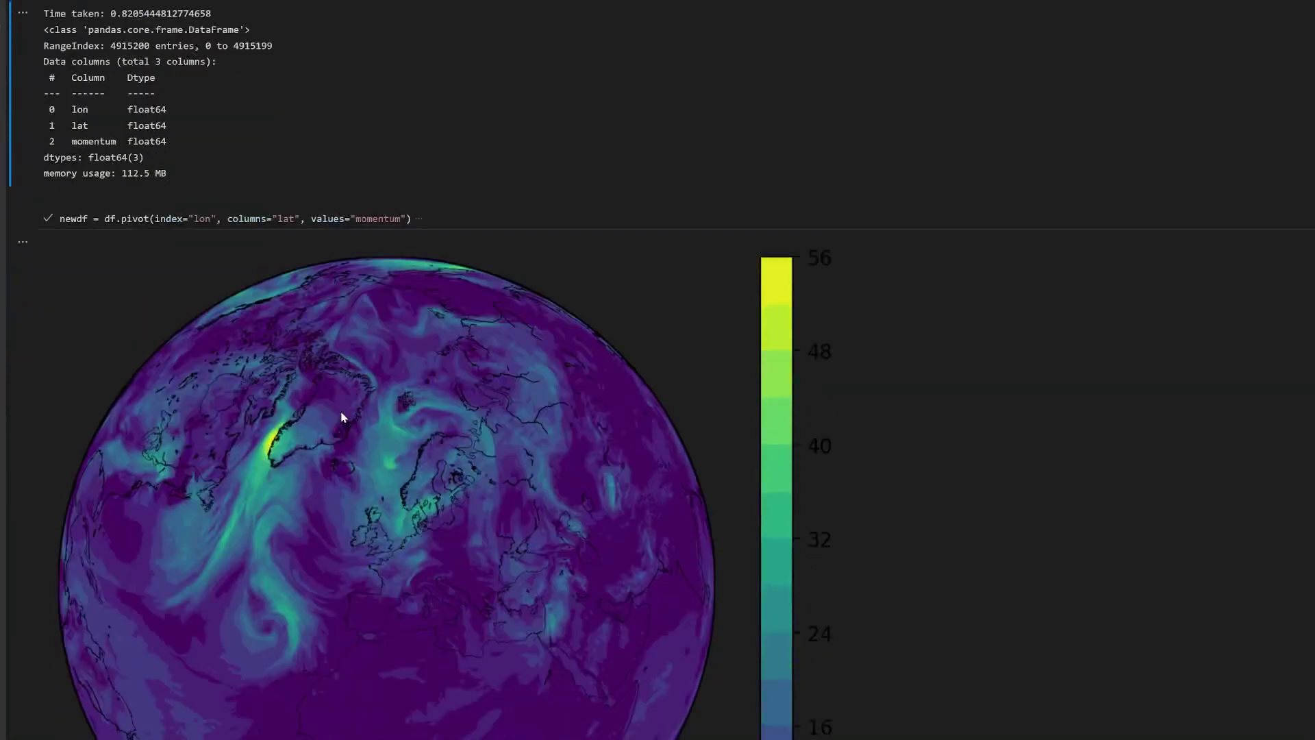
scroll(344, 417, "down", 4)
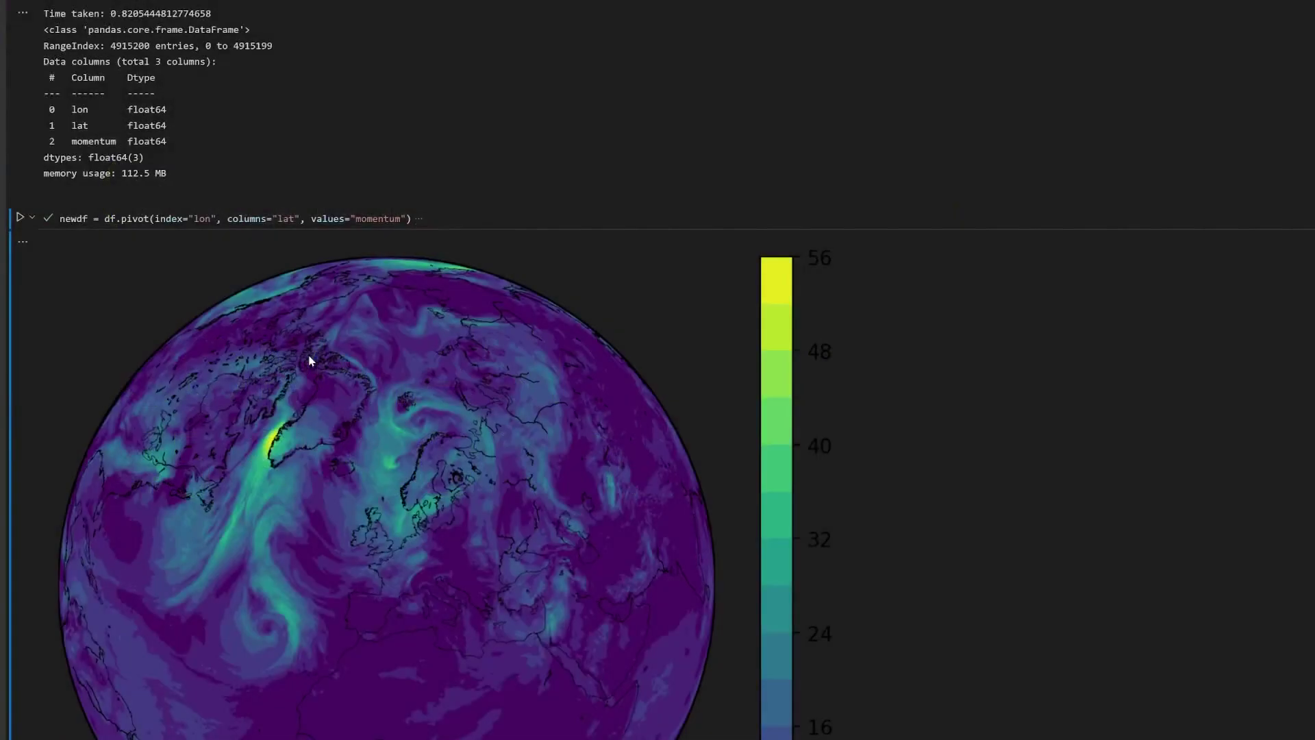
scroll(343, 374, "up", 3)
scroll(345, 391, "up", 1)
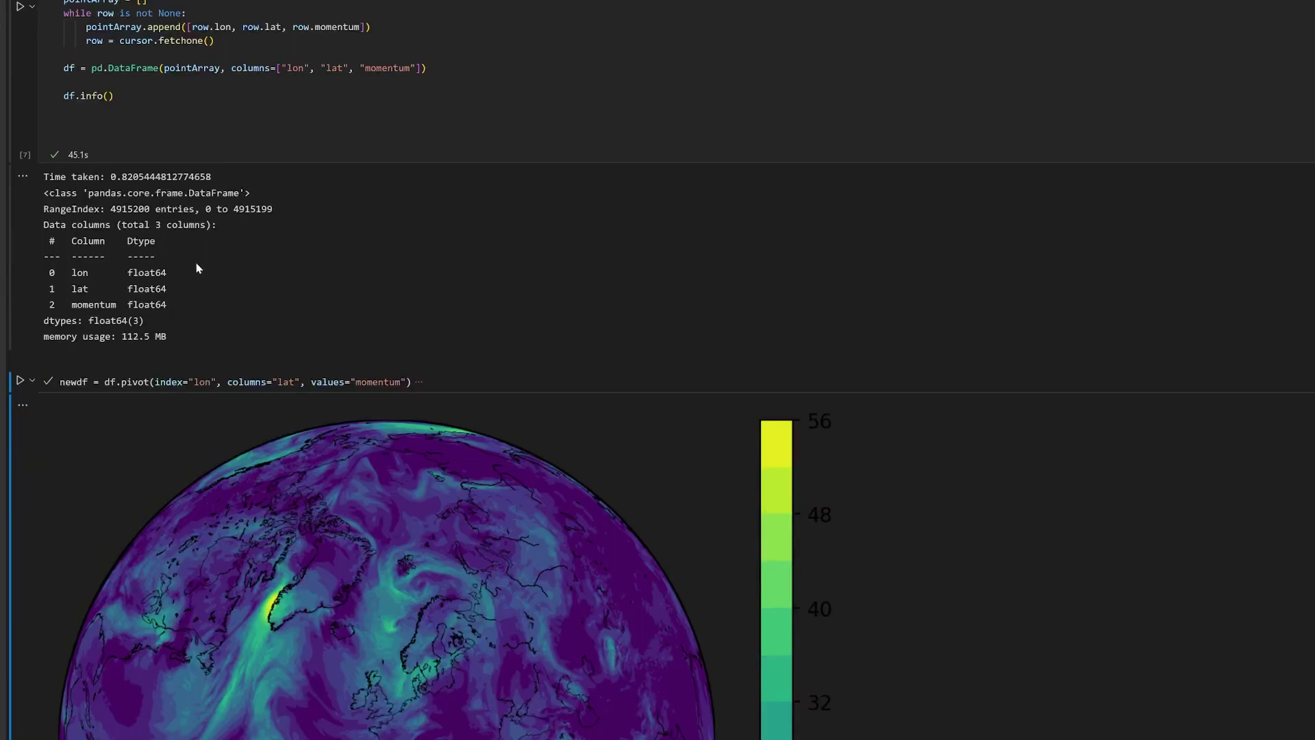
scroll(213, 305, "down", 6)
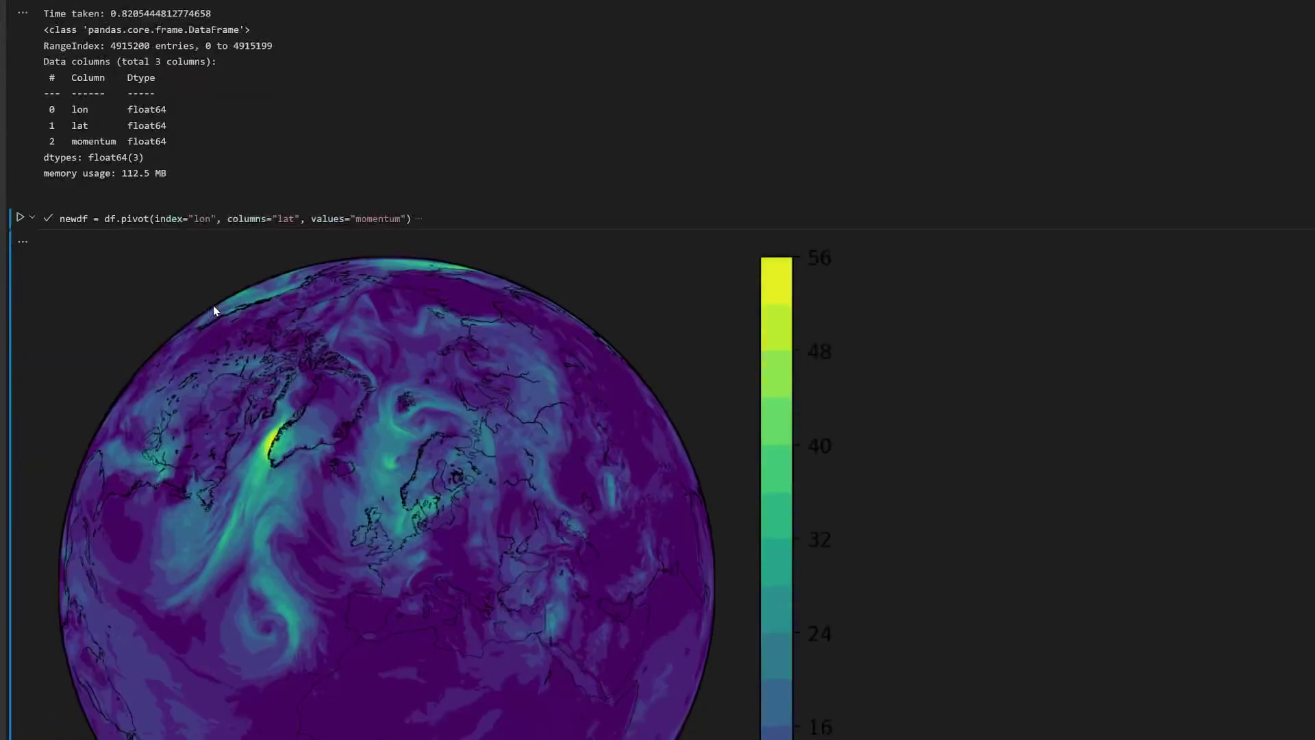
scroll(214, 311, "down", 4)
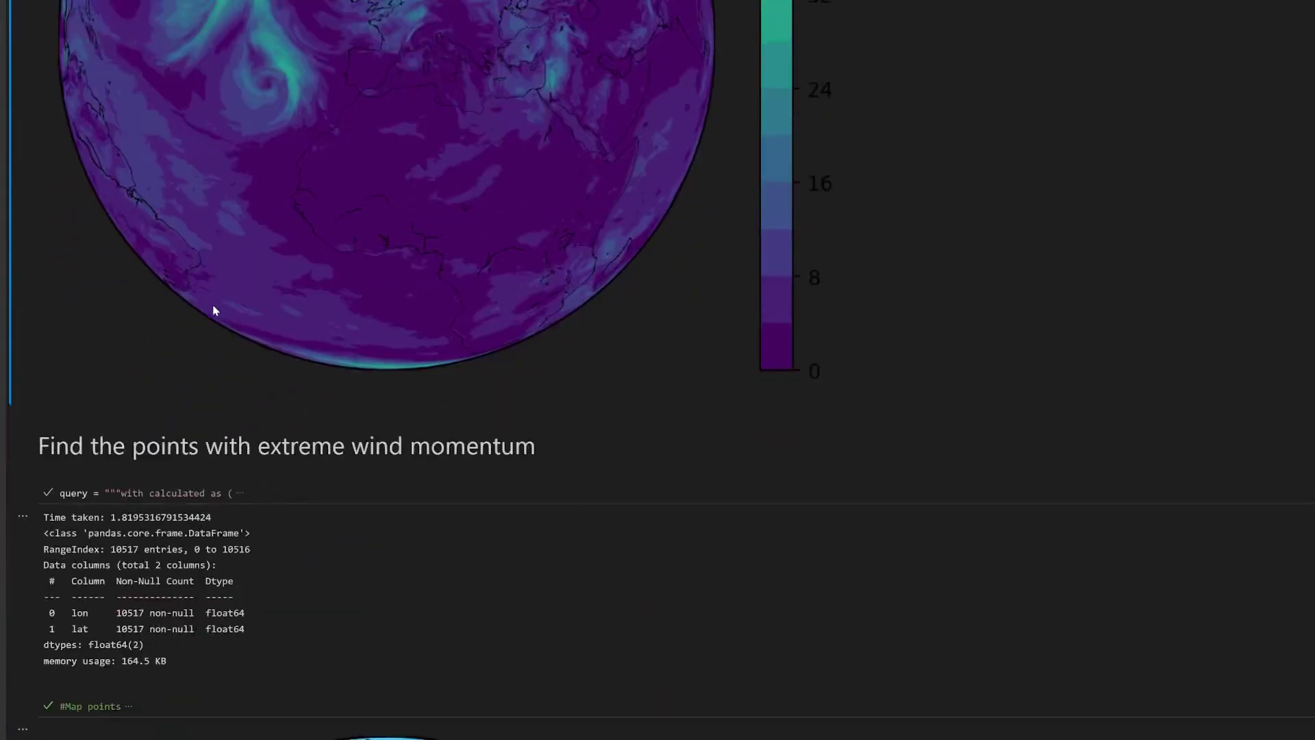
Expand the extreme wind momentum query cell and examine its zscore(momentum) filter above 4.5 and the DataFrame summary.
scroll(213, 310, "down", 2)
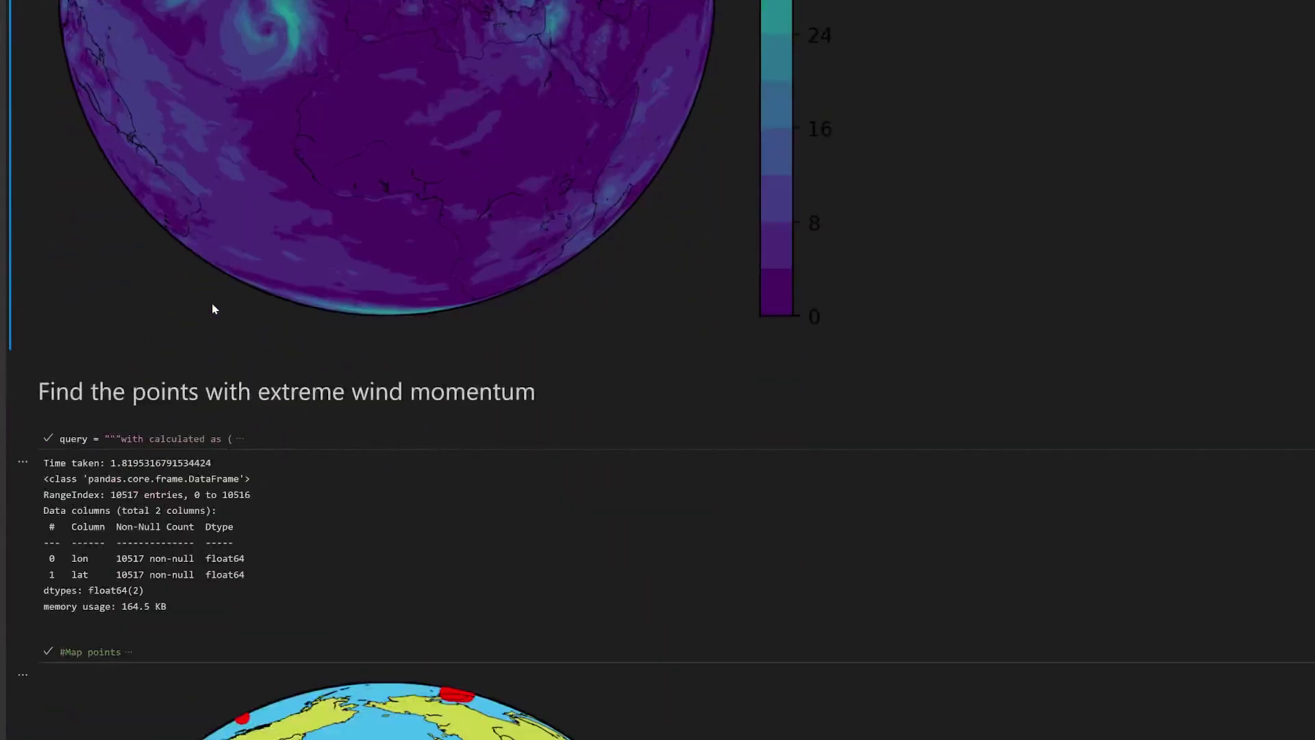
scroll(214, 310, "down", 1)
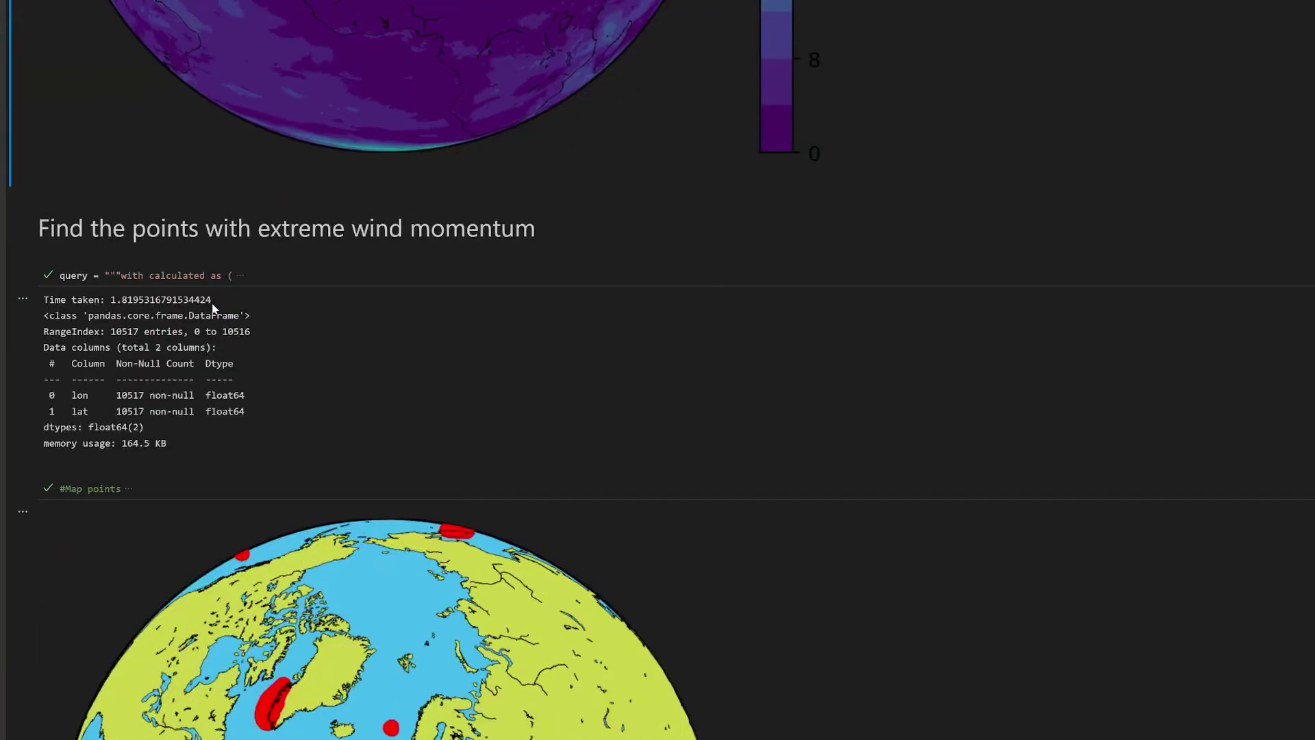
scroll(256, 406, "down", 1)
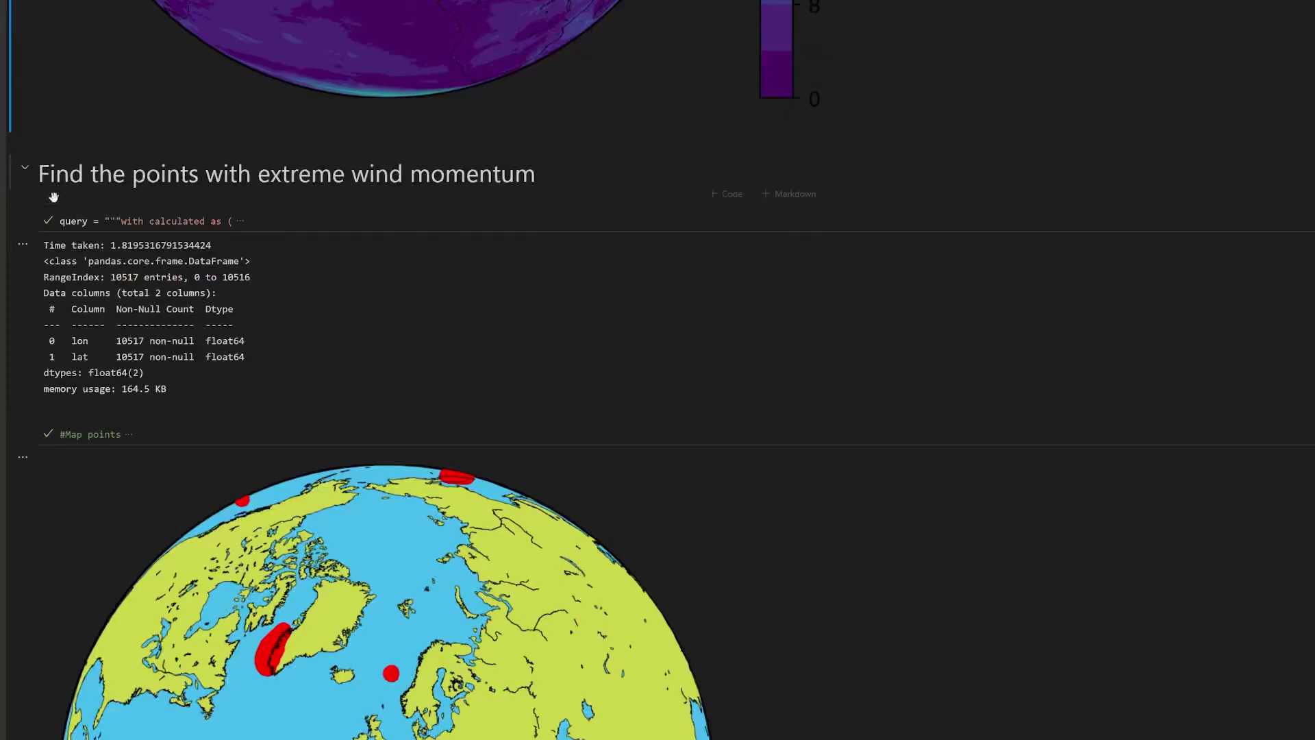
left_click(17, 223)
scroll(259, 330, "down", 1)
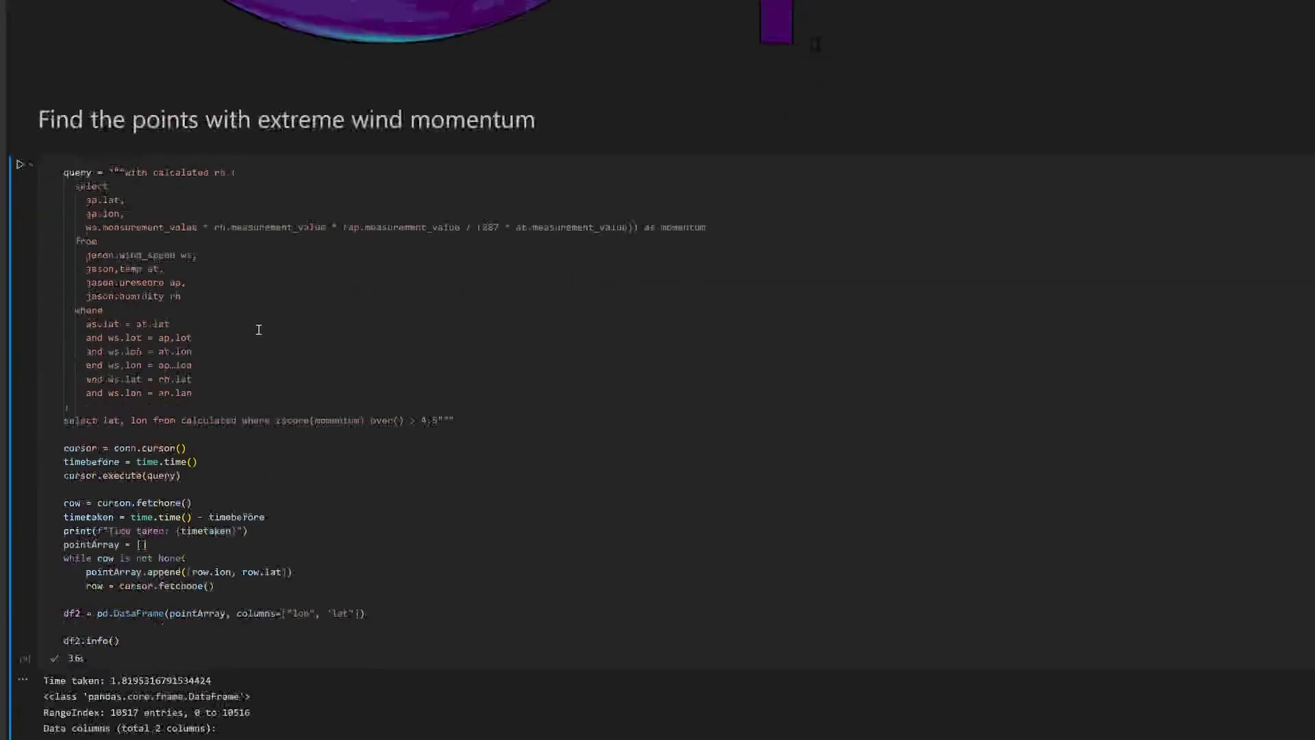
scroll(259, 329, "down", 1)
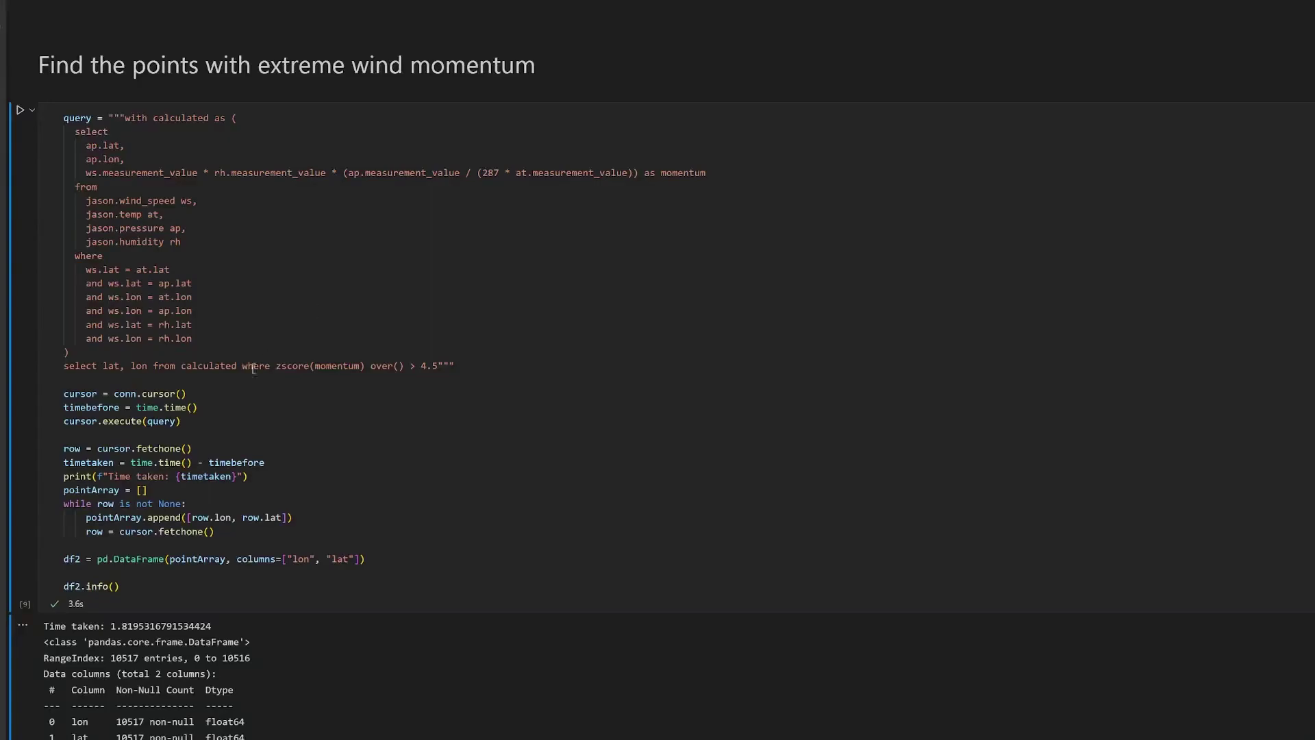
scroll(265, 356, "down", 3)
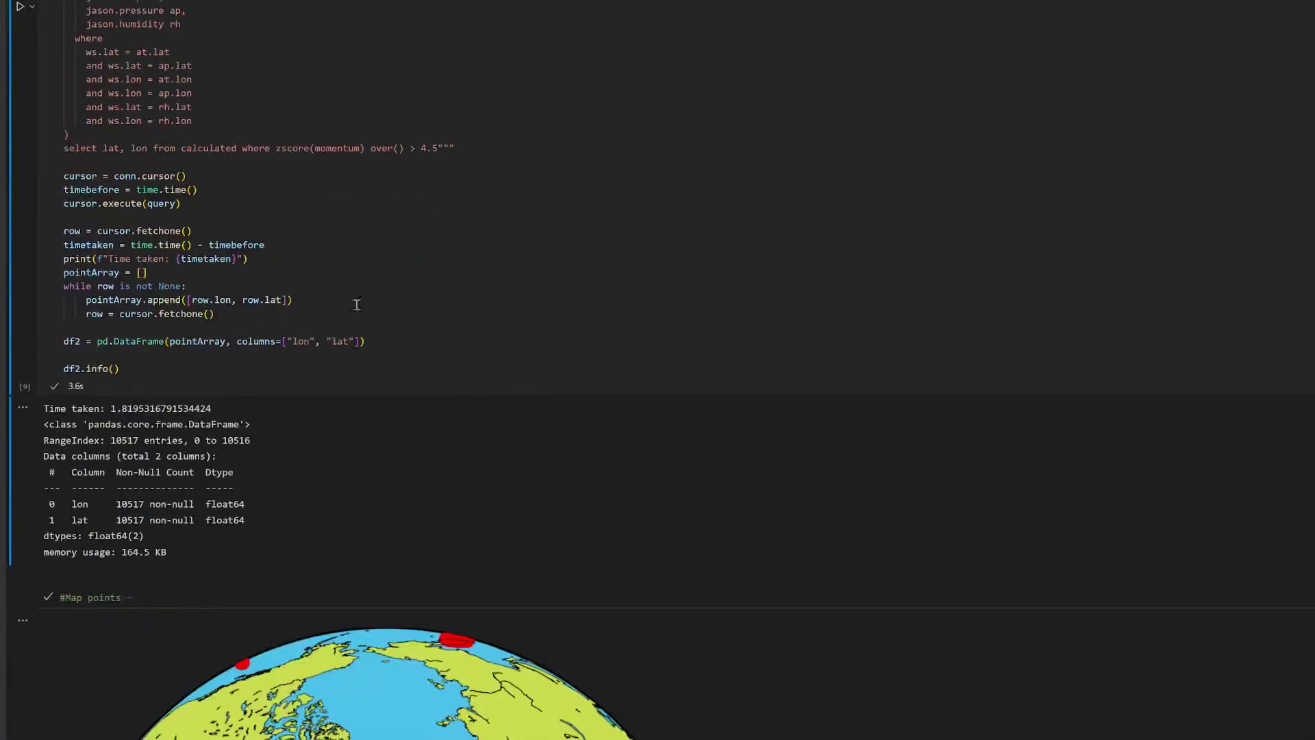
scroll(346, 307, "up", 1)
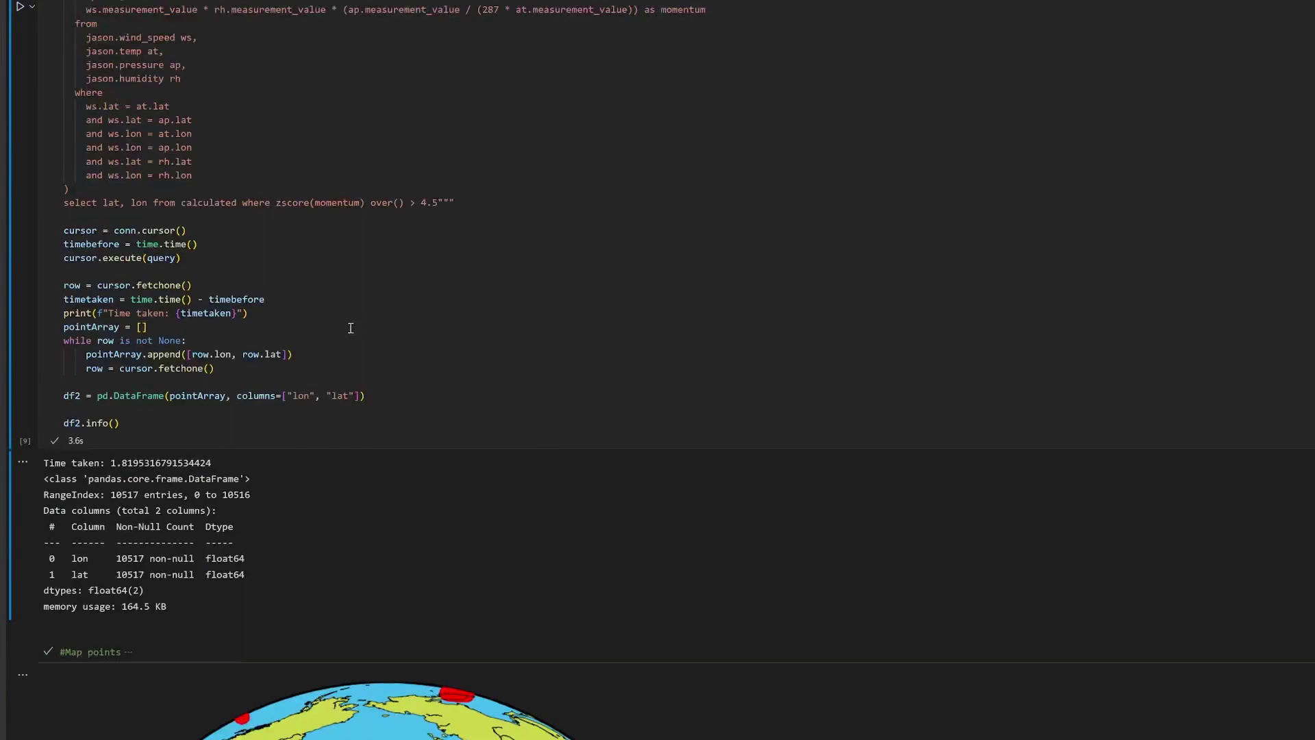
scroll(359, 328, "down", 6)
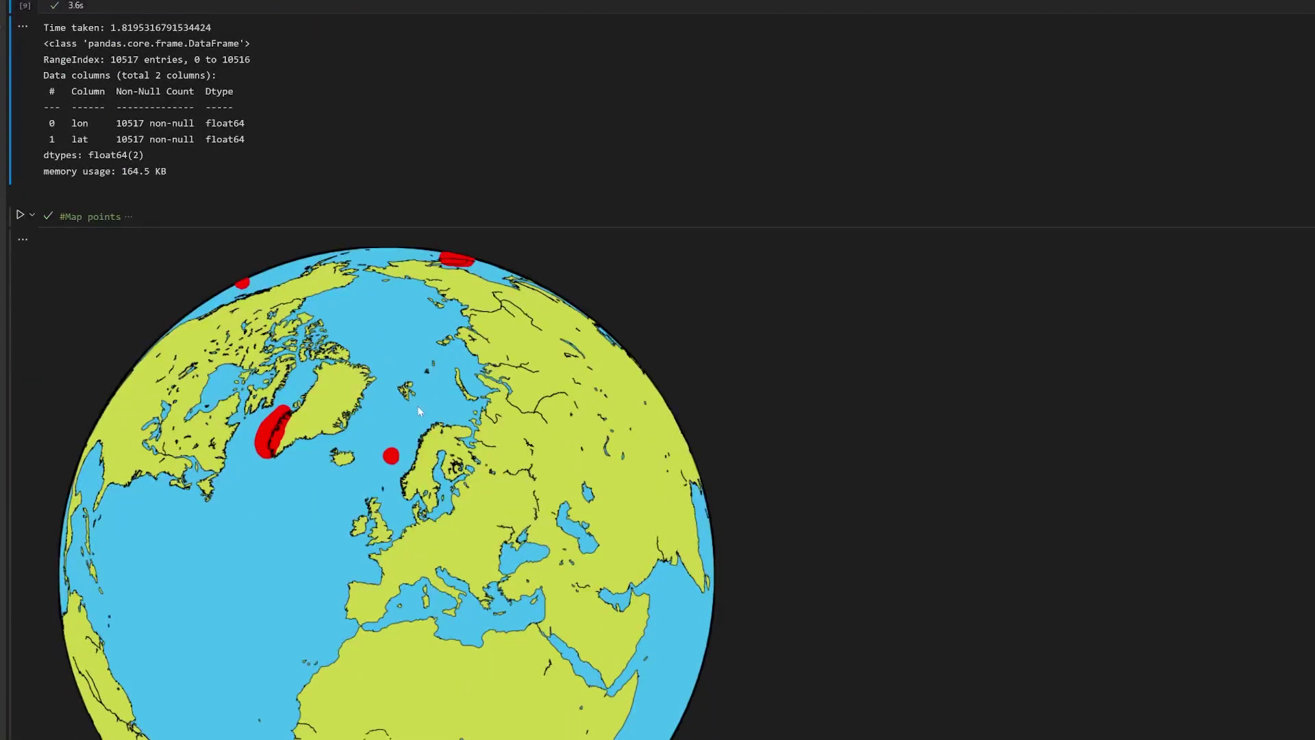
Compare the globe map of extreme wind points with the wind momentum plot, continuing to the section on grouping points into clusters.
scroll(419, 407, "down", 2)
scroll(355, 422, "up", 3)
scroll(357, 425, "up", 16)
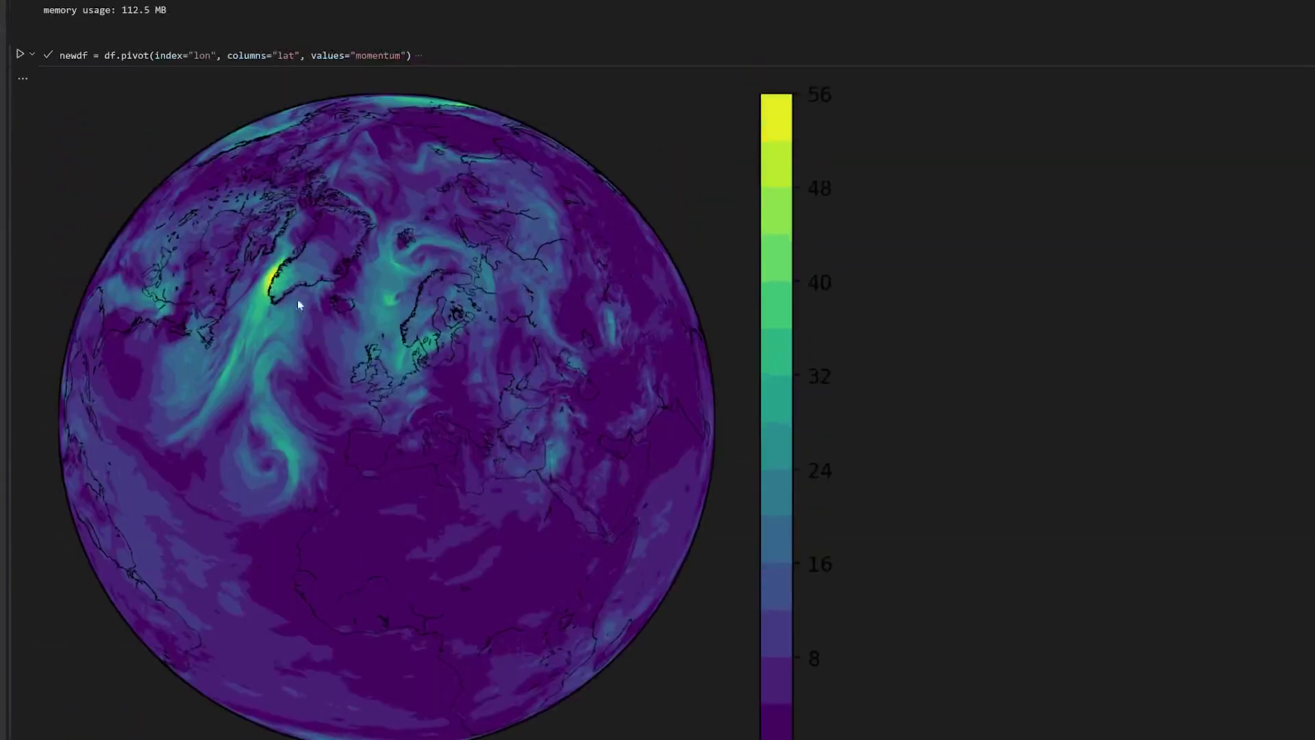
scroll(317, 370, "down", 16)
scroll(343, 396, "down", 4)
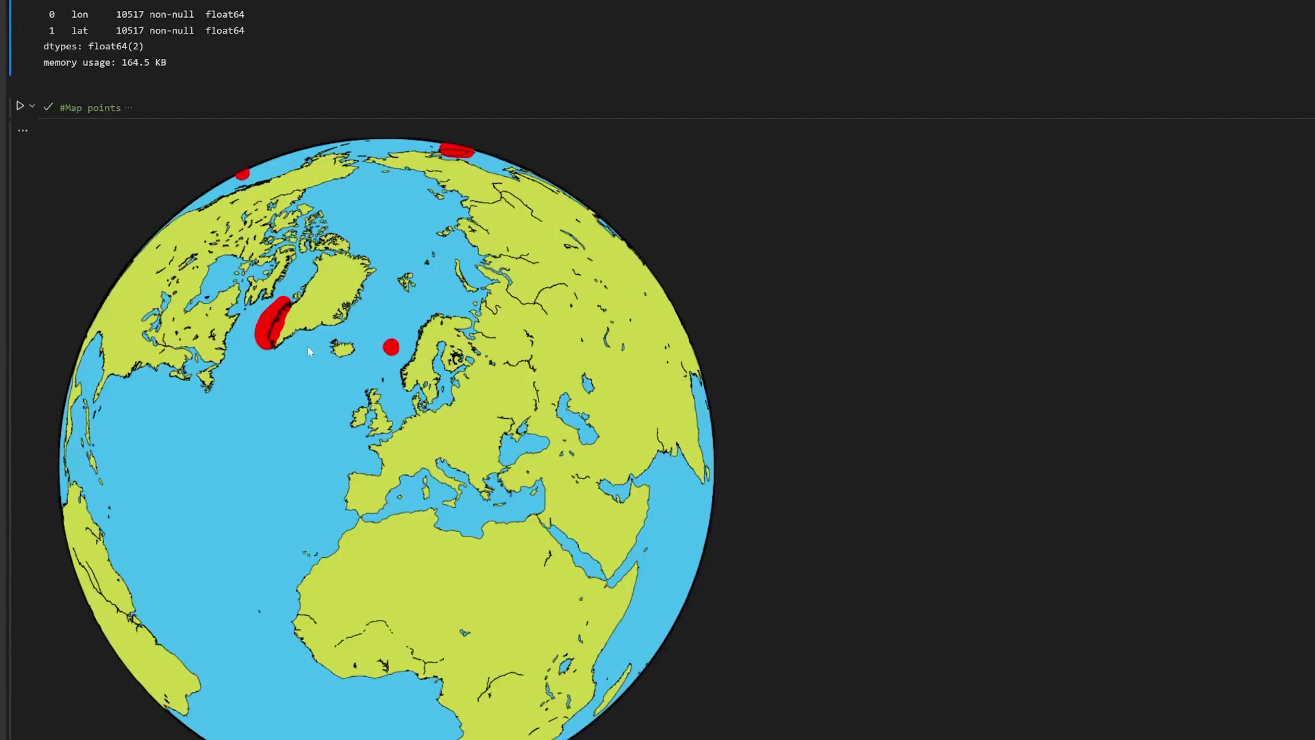
scroll(297, 341, "down", 3)
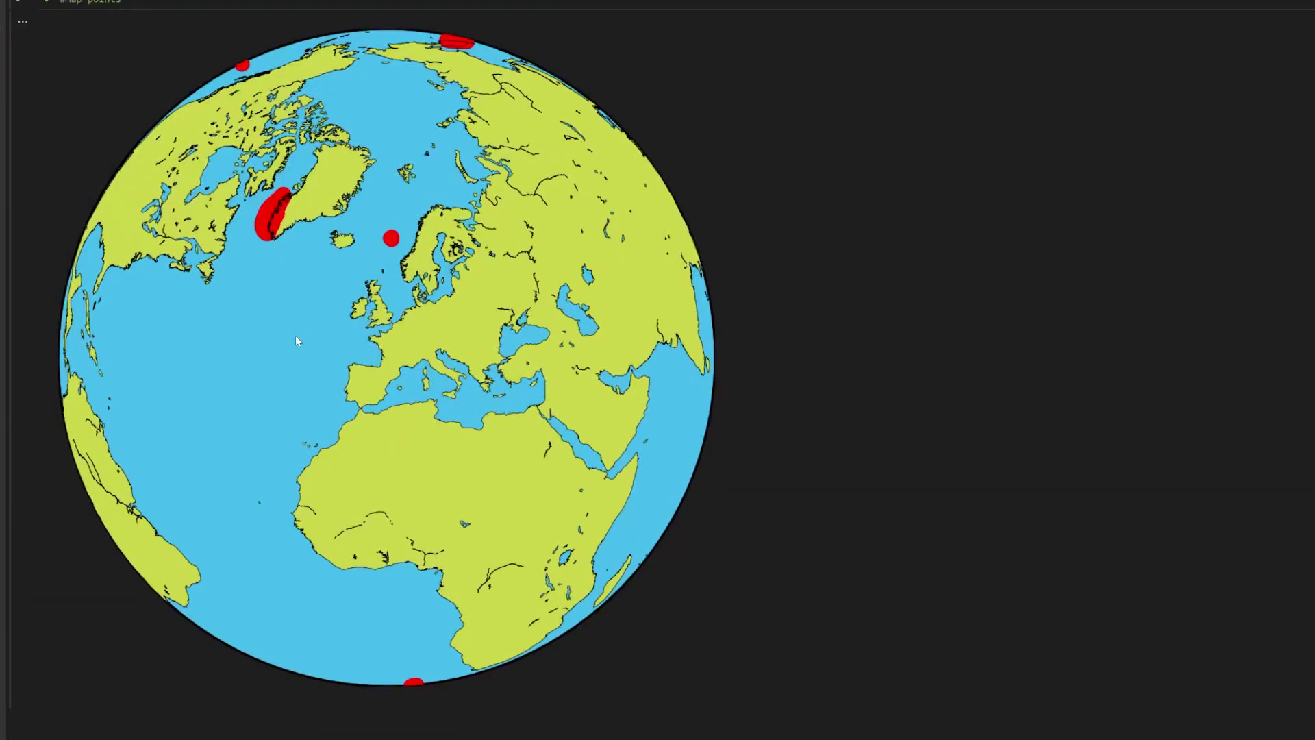
scroll(284, 316, "down", 6)
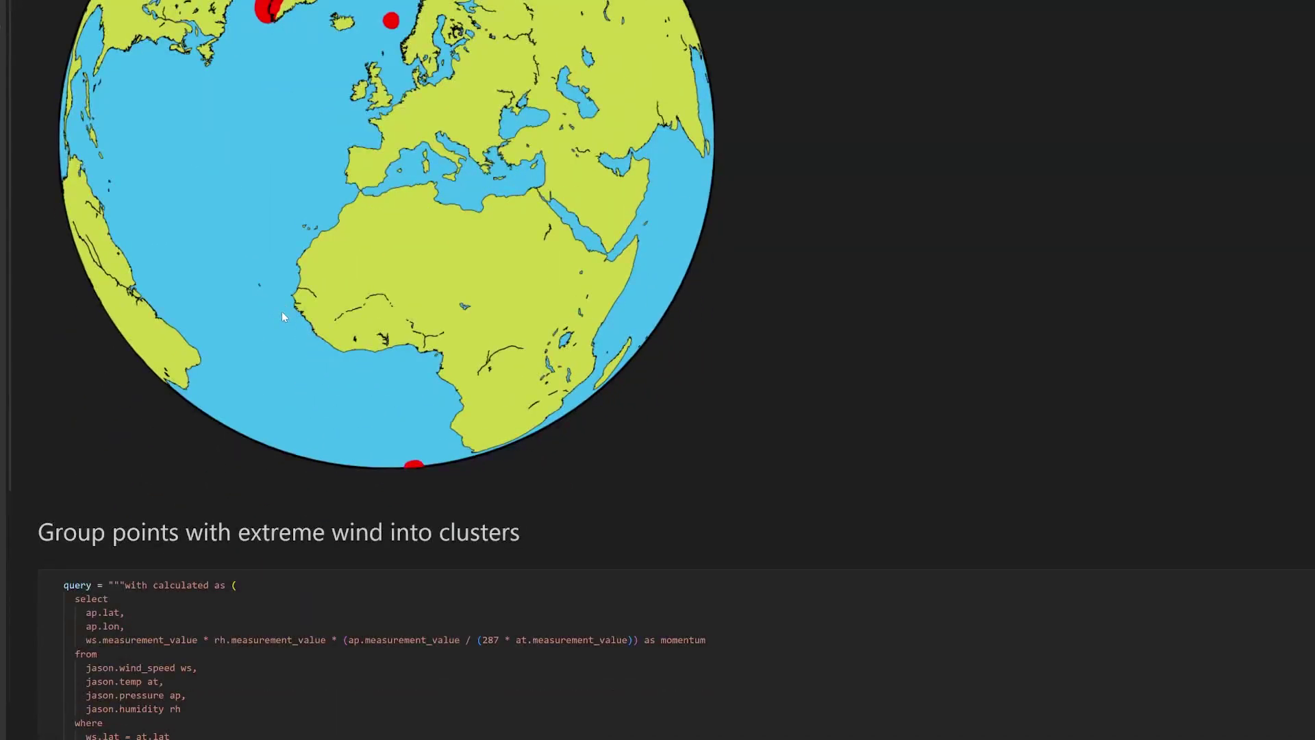
scroll(318, 354, "up", 5)
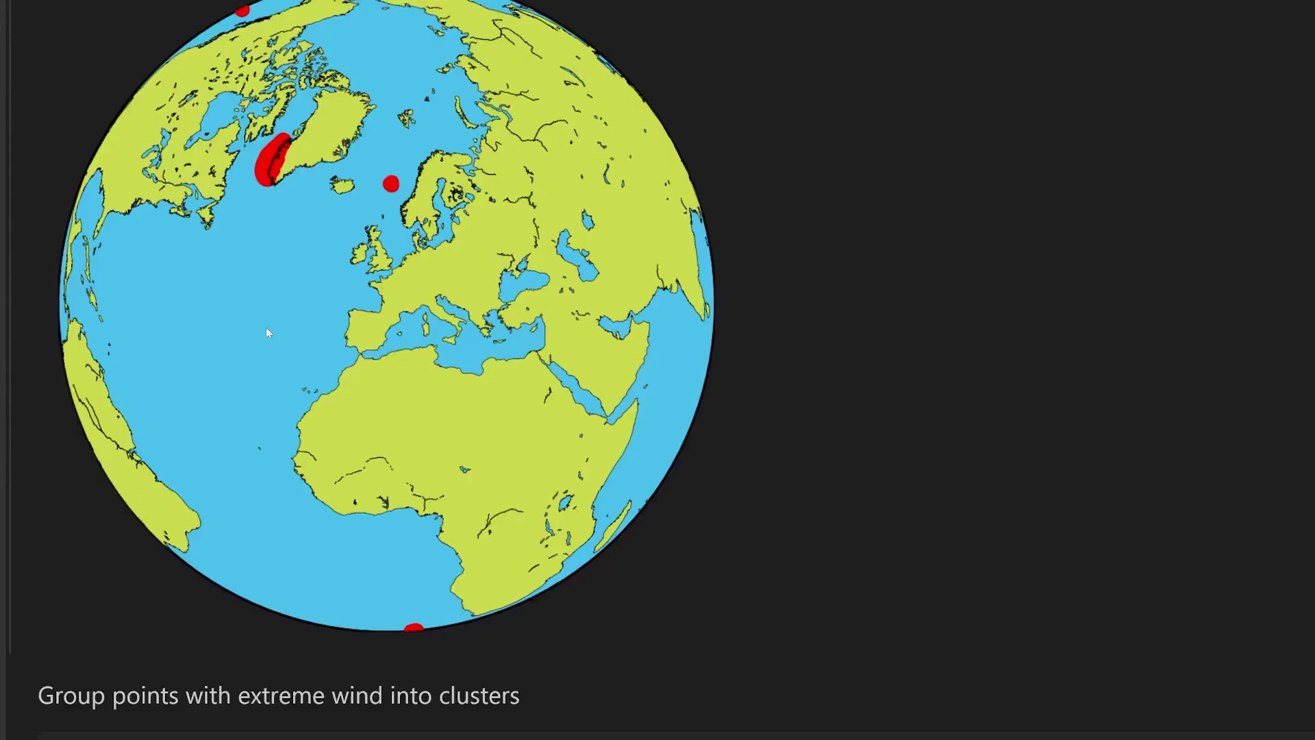
scroll(267, 331, "down", 5)
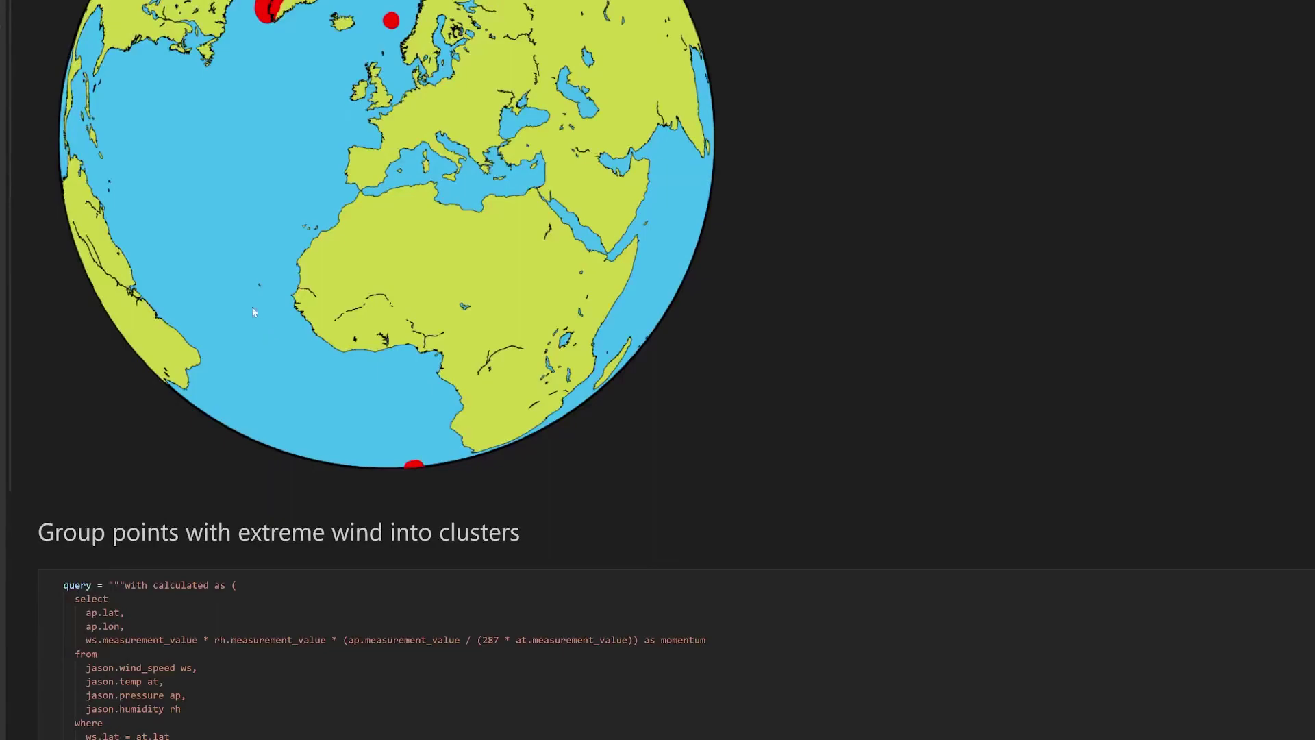
scroll(252, 313, "up", 5)
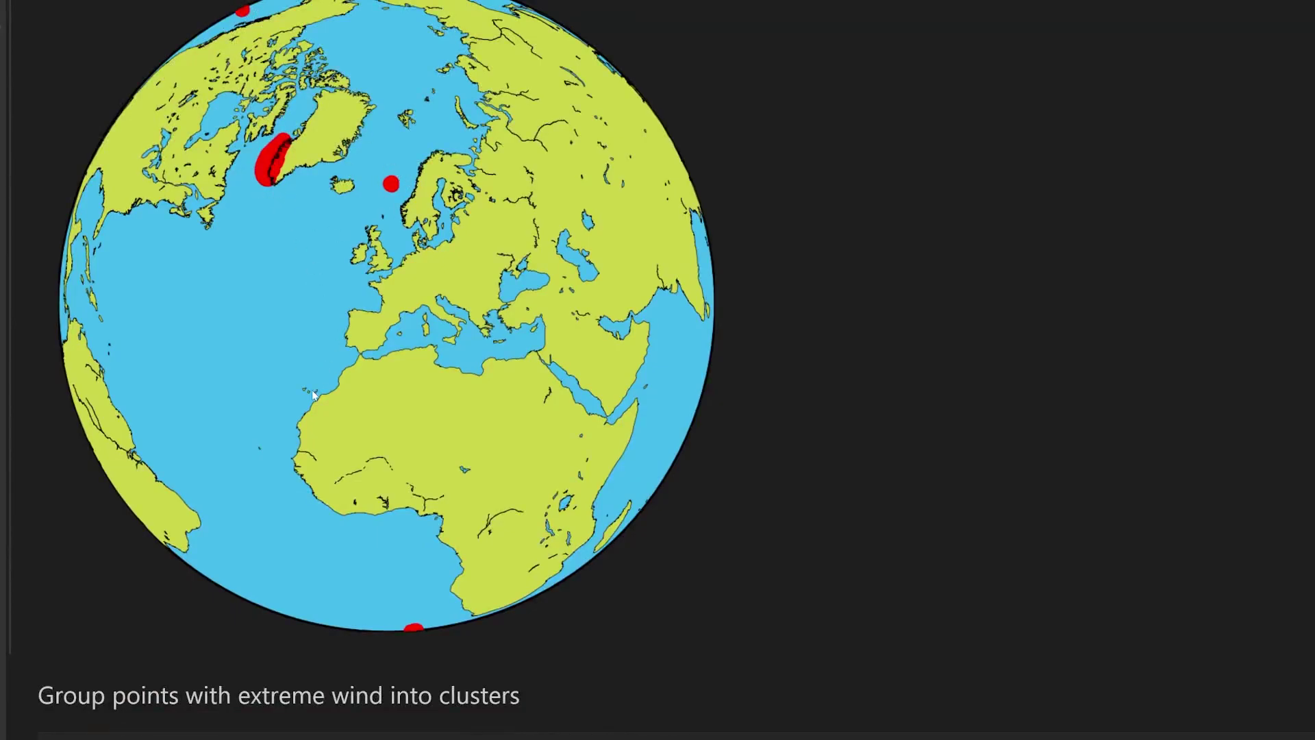
scroll(319, 401, "down", 3)
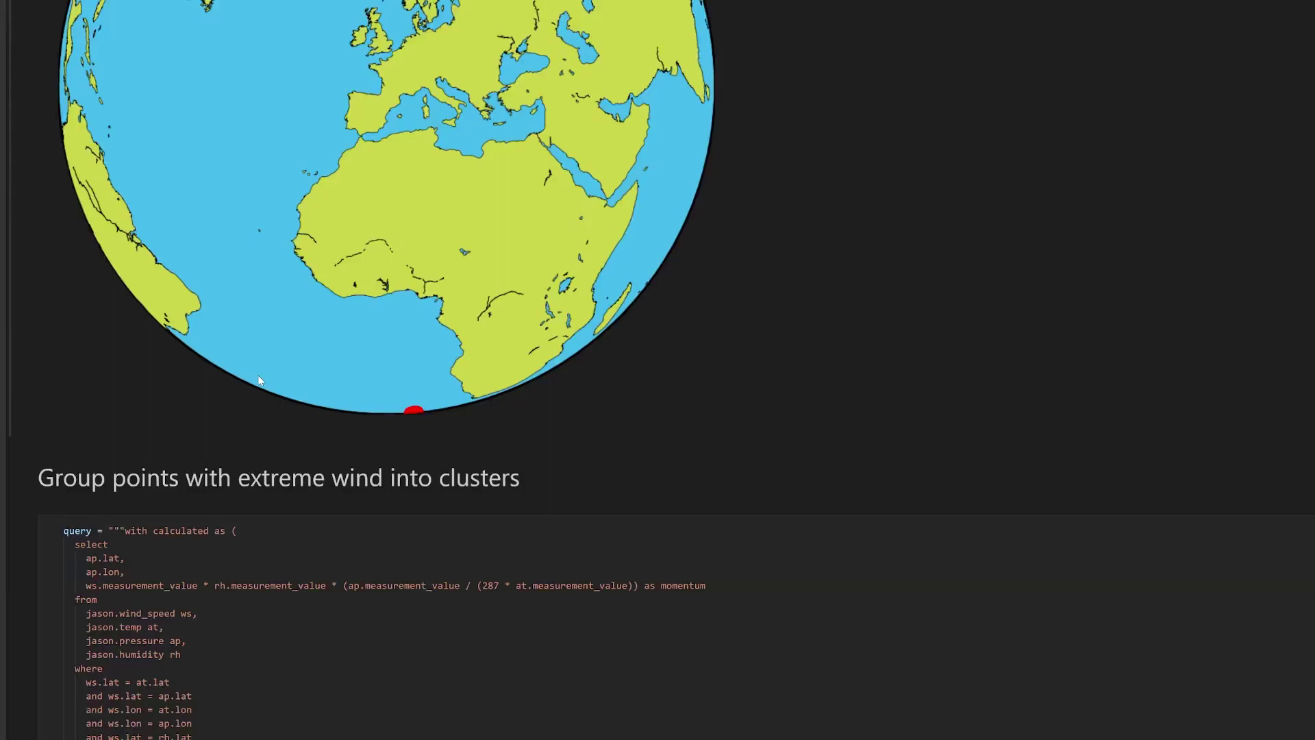
Examine the clustering cell's extreme subquery and st_clusterdbscan call, its DataFrame summary, and the globe map of colored clusters.
scroll(256, 387, "down", 5)
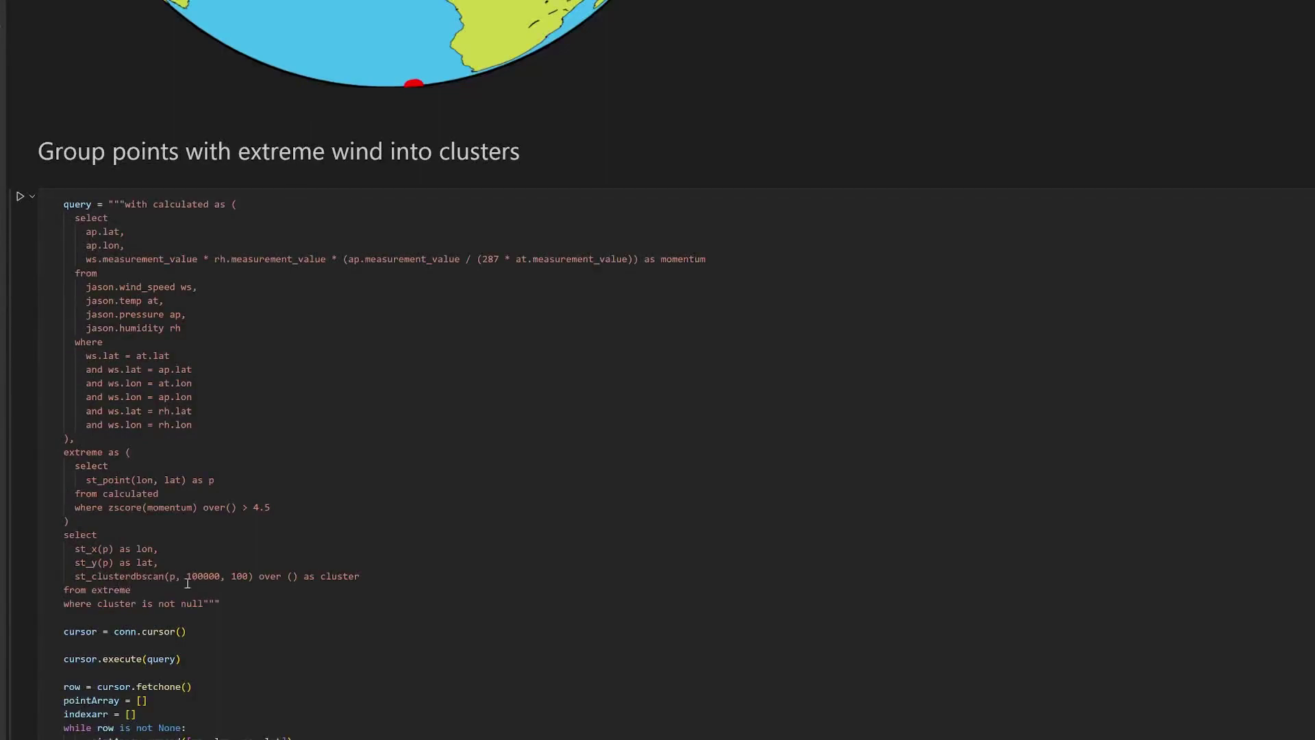
scroll(367, 552, "up", 3)
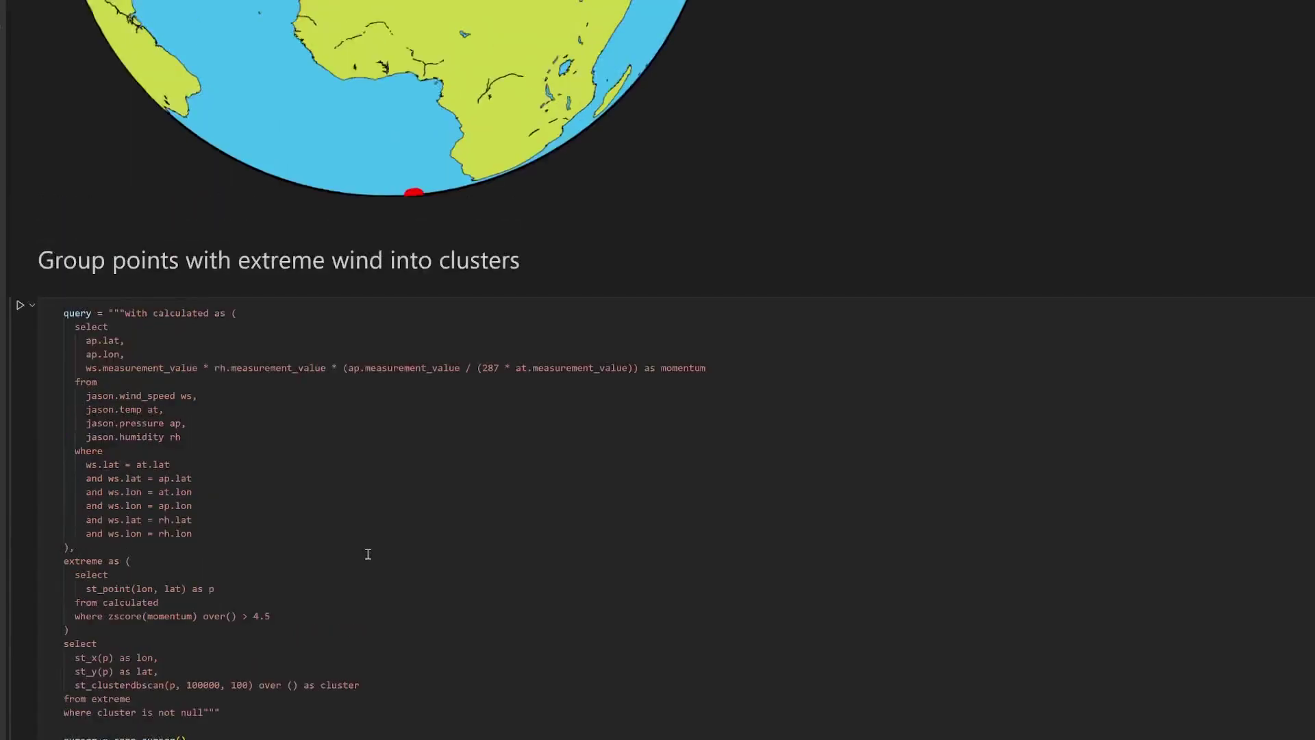
scroll(350, 575, "up", 1)
scroll(346, 576, "down", 1)
scroll(346, 575, "down", 1)
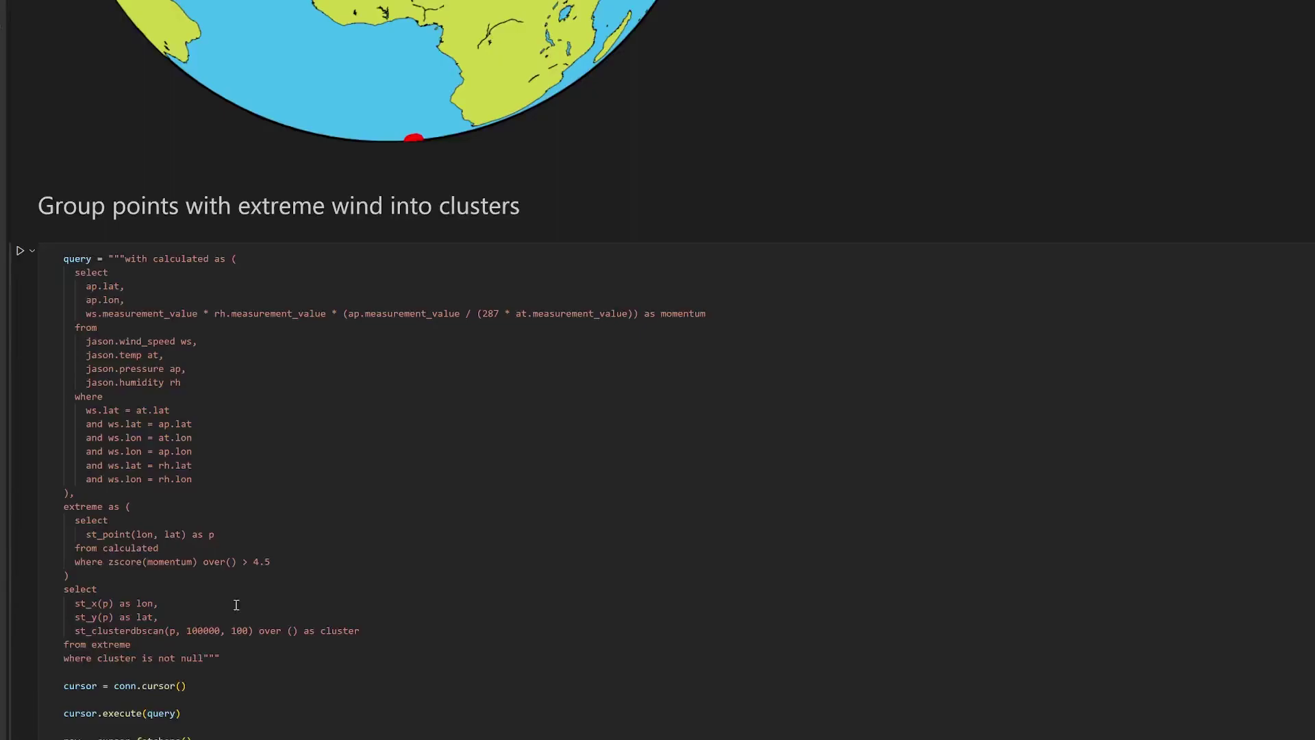
scroll(236, 605, "down", 3)
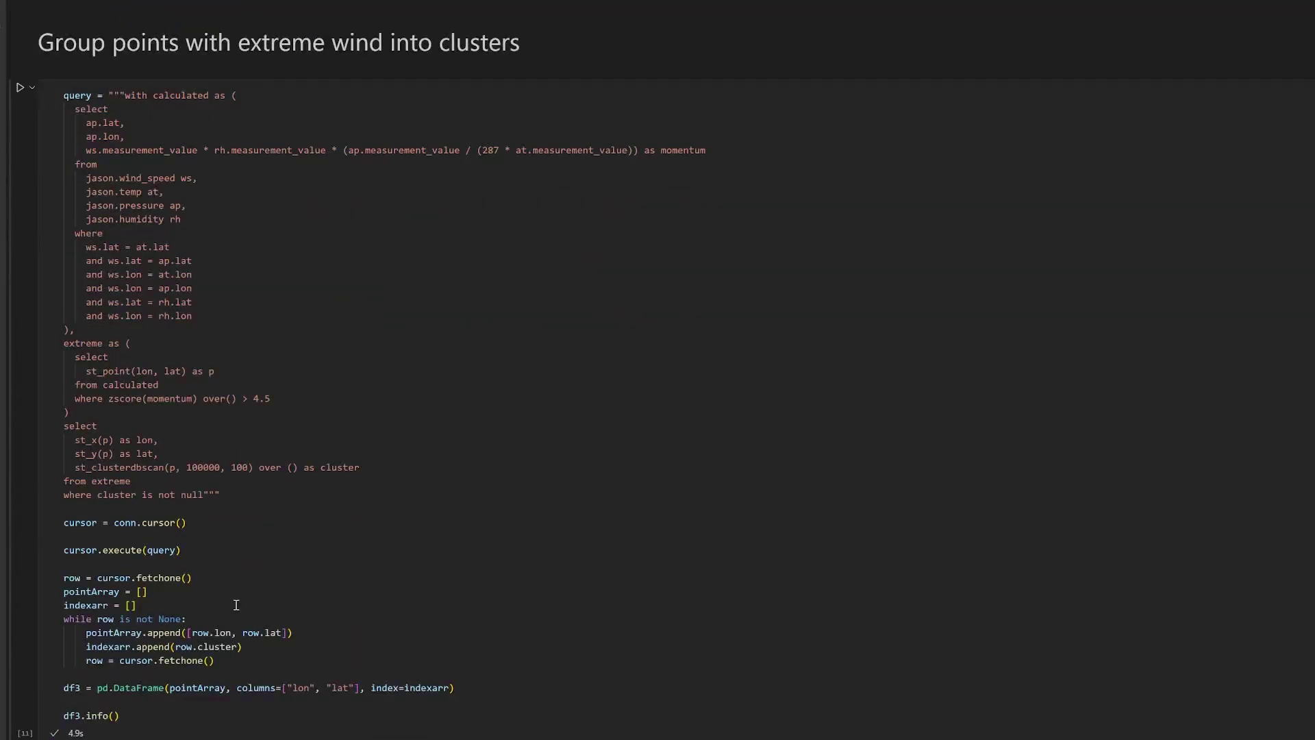
scroll(237, 605, "down", 2)
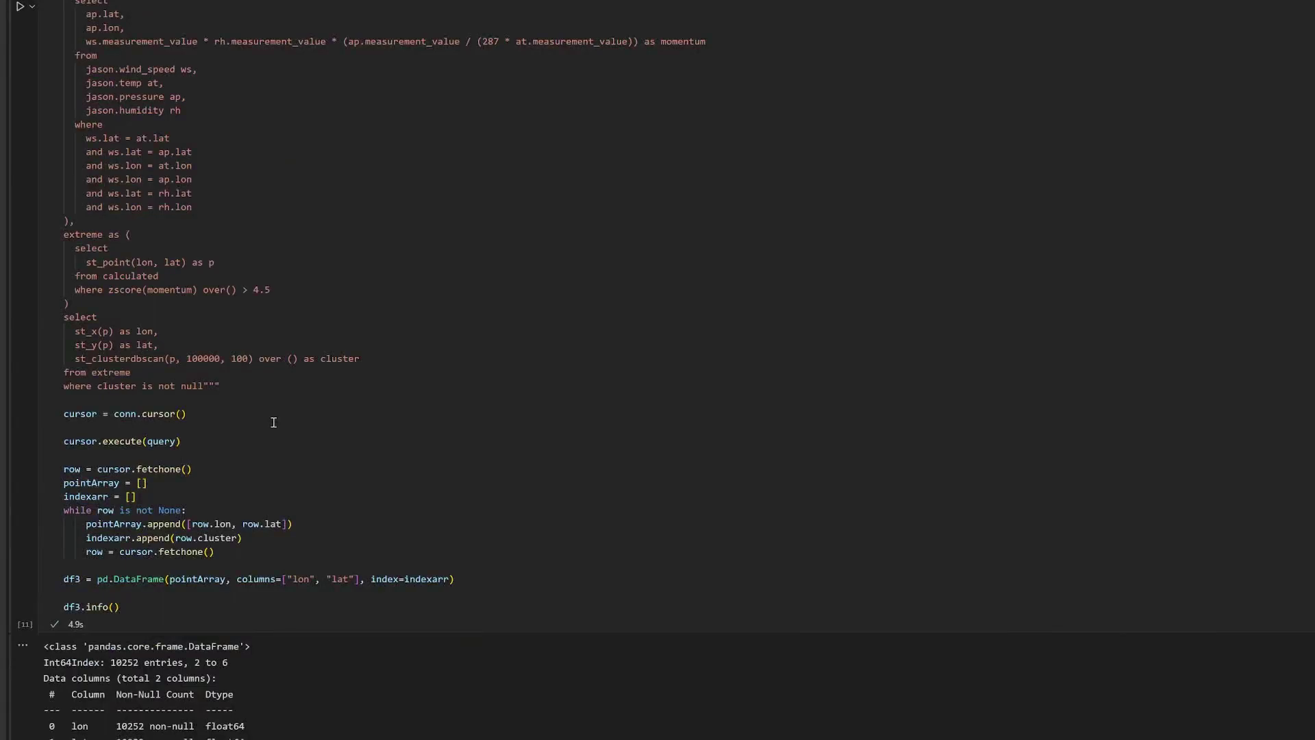
scroll(273, 422, "down", 13)
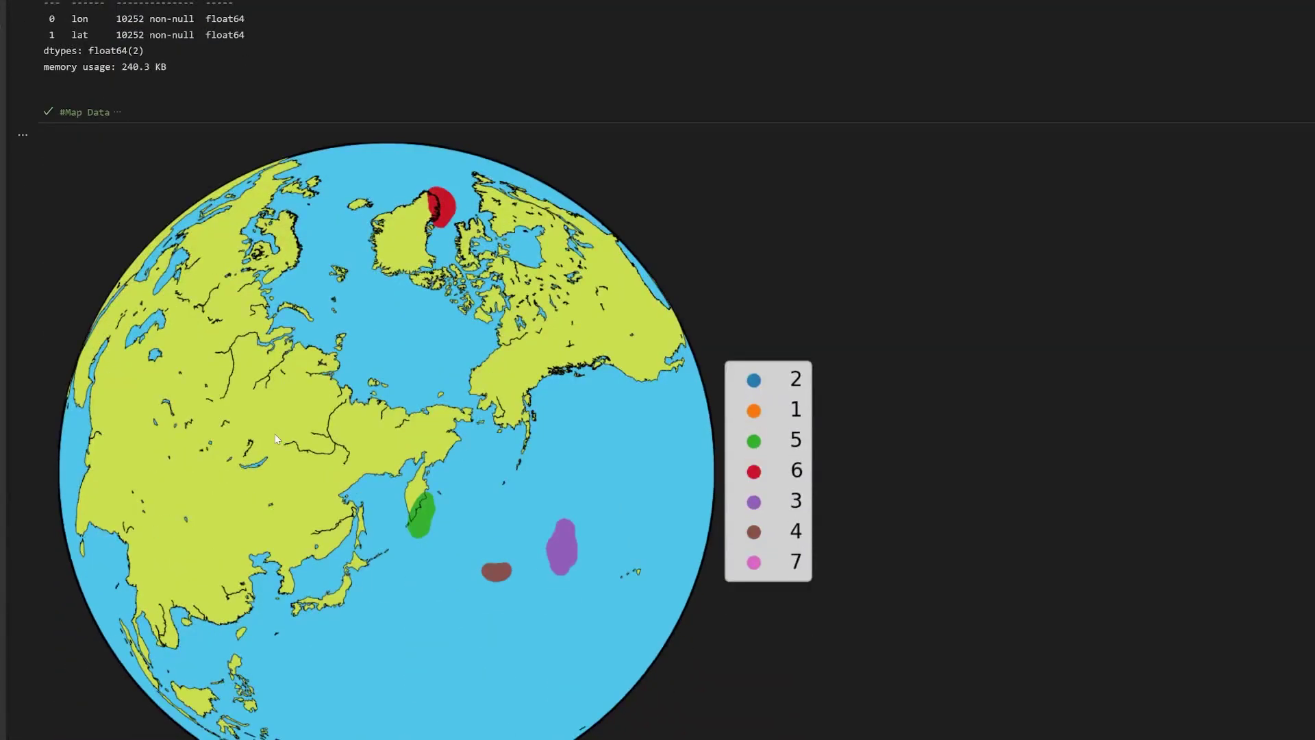
scroll(276, 438, "down", 2)
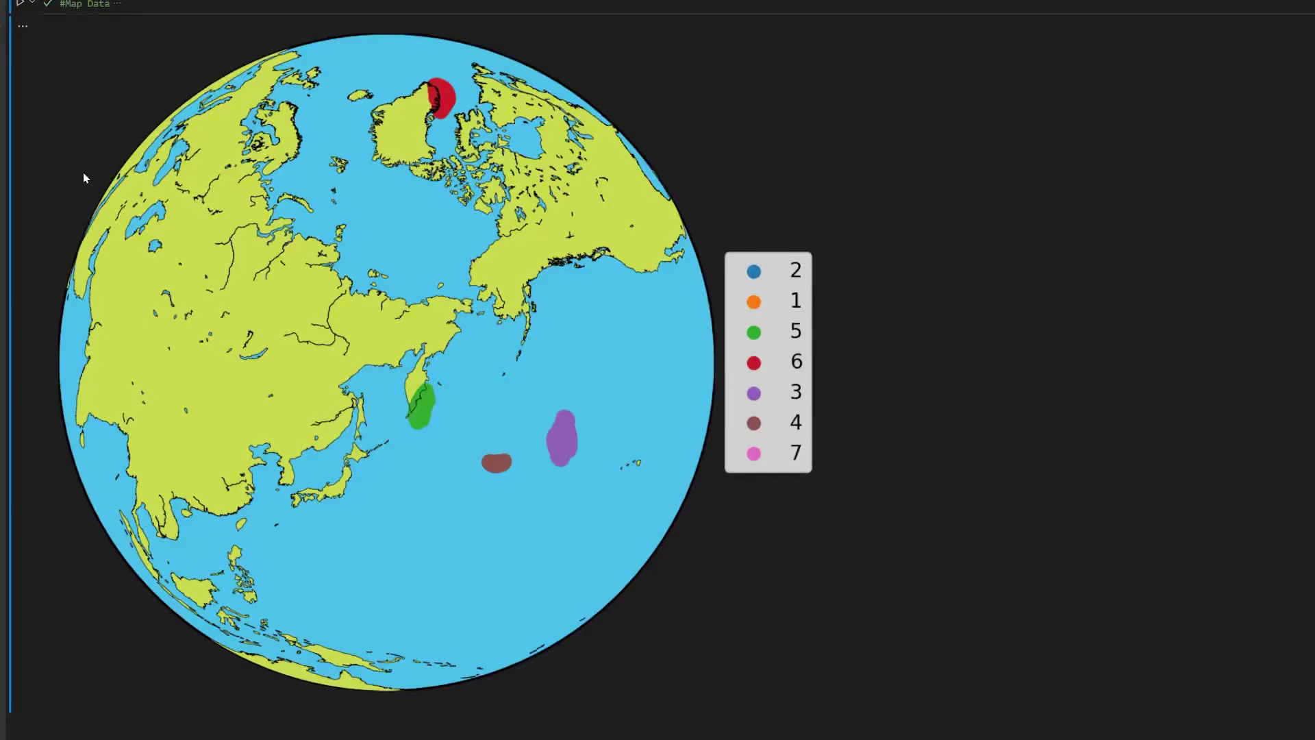
Examine the convex hull query from the clusters and collected subqueries to st_convexhull, and the world map of the cluster regions.
scroll(241, 313, "down", 3)
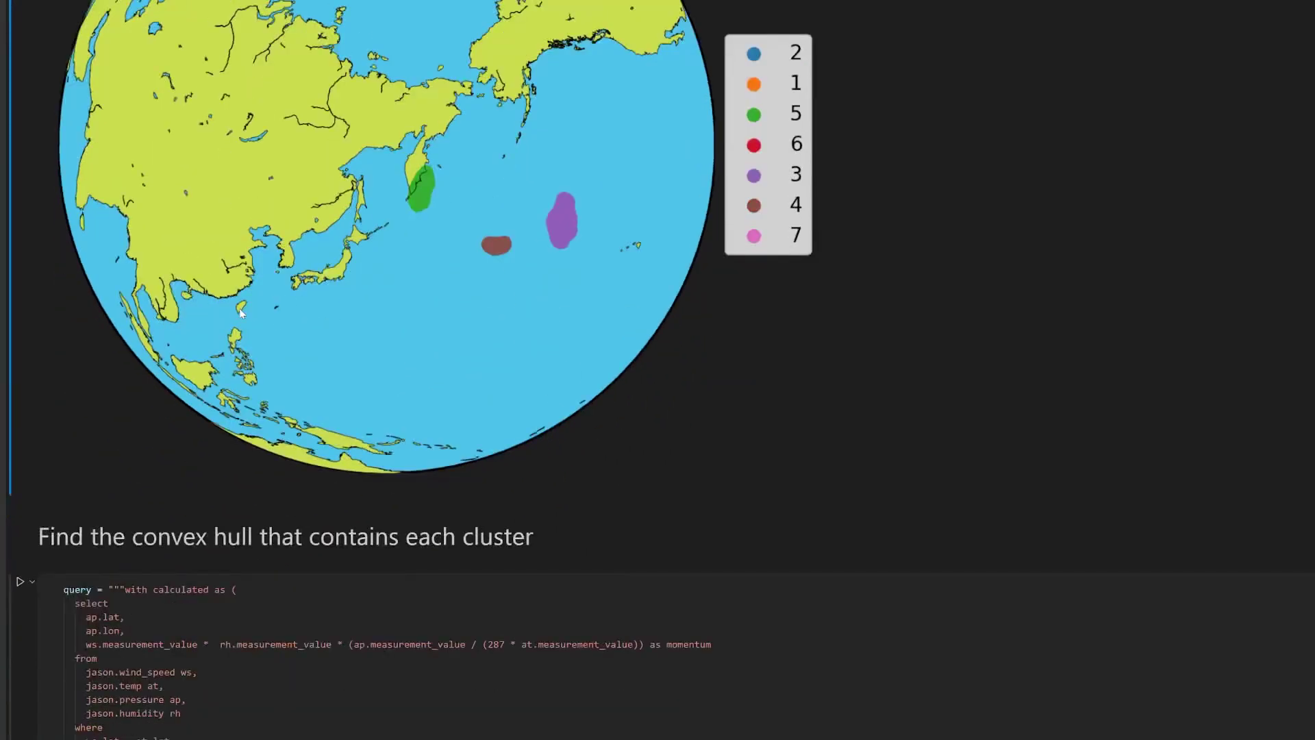
scroll(241, 313, "down", 5)
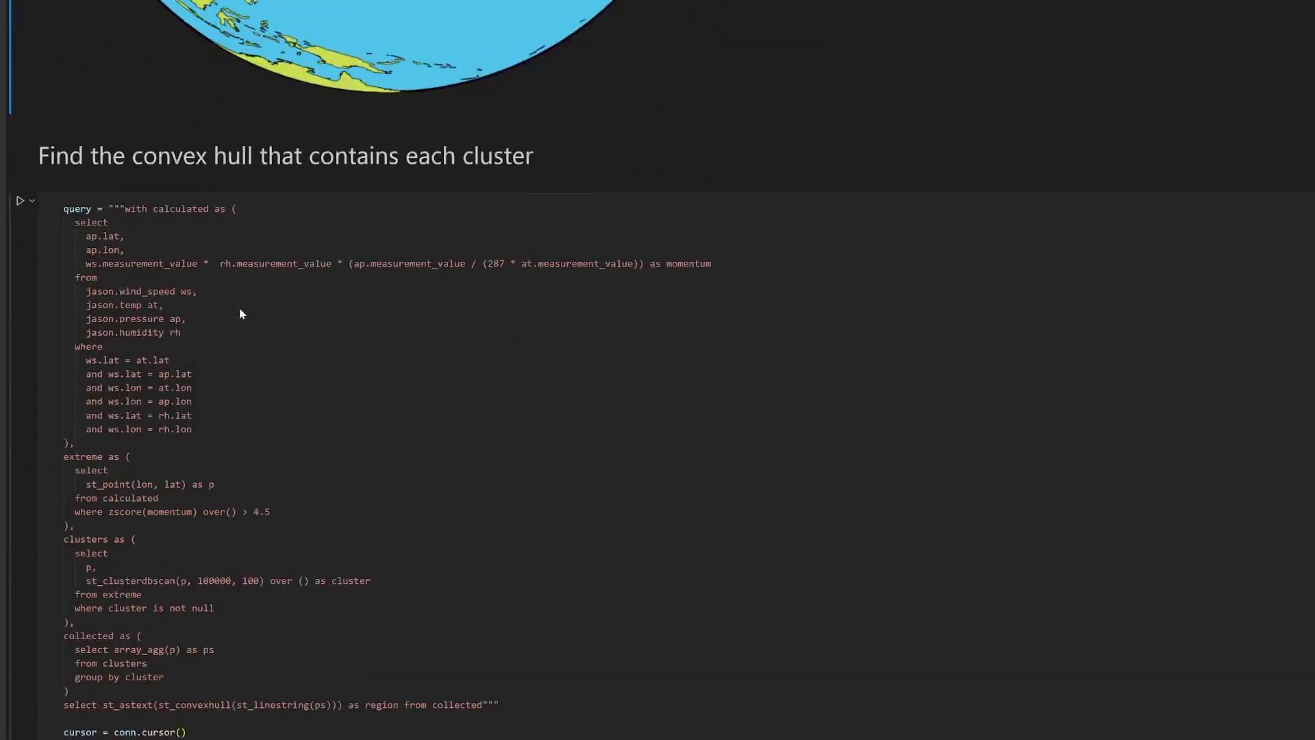
scroll(241, 313, "down", 2)
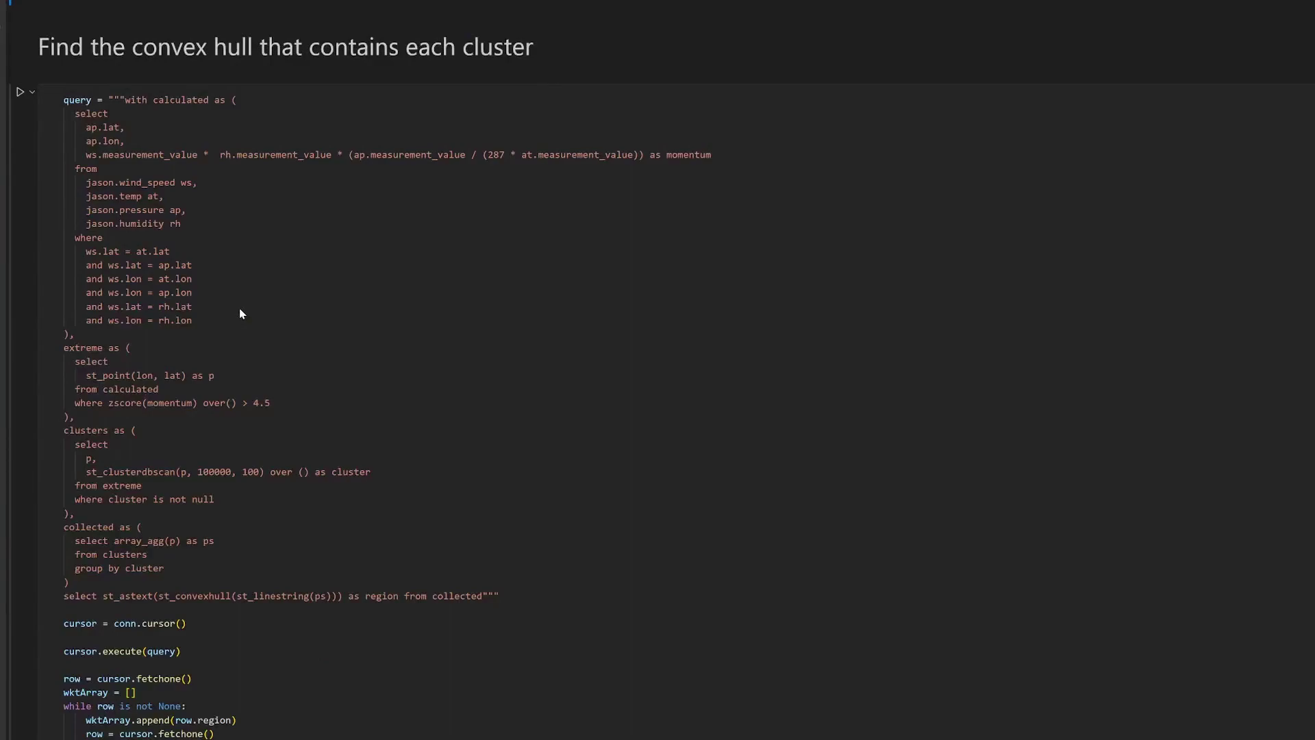
scroll(240, 313, "down", 1)
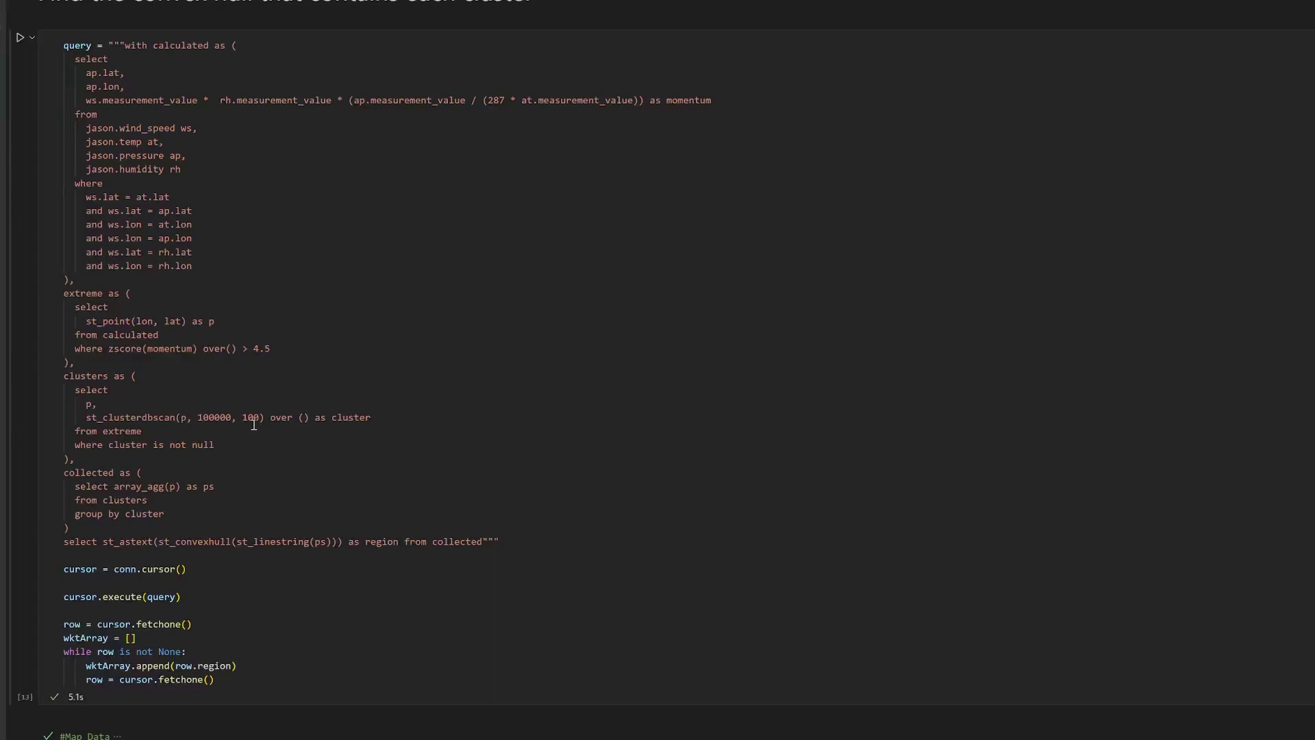
scroll(272, 504, "down", 1)
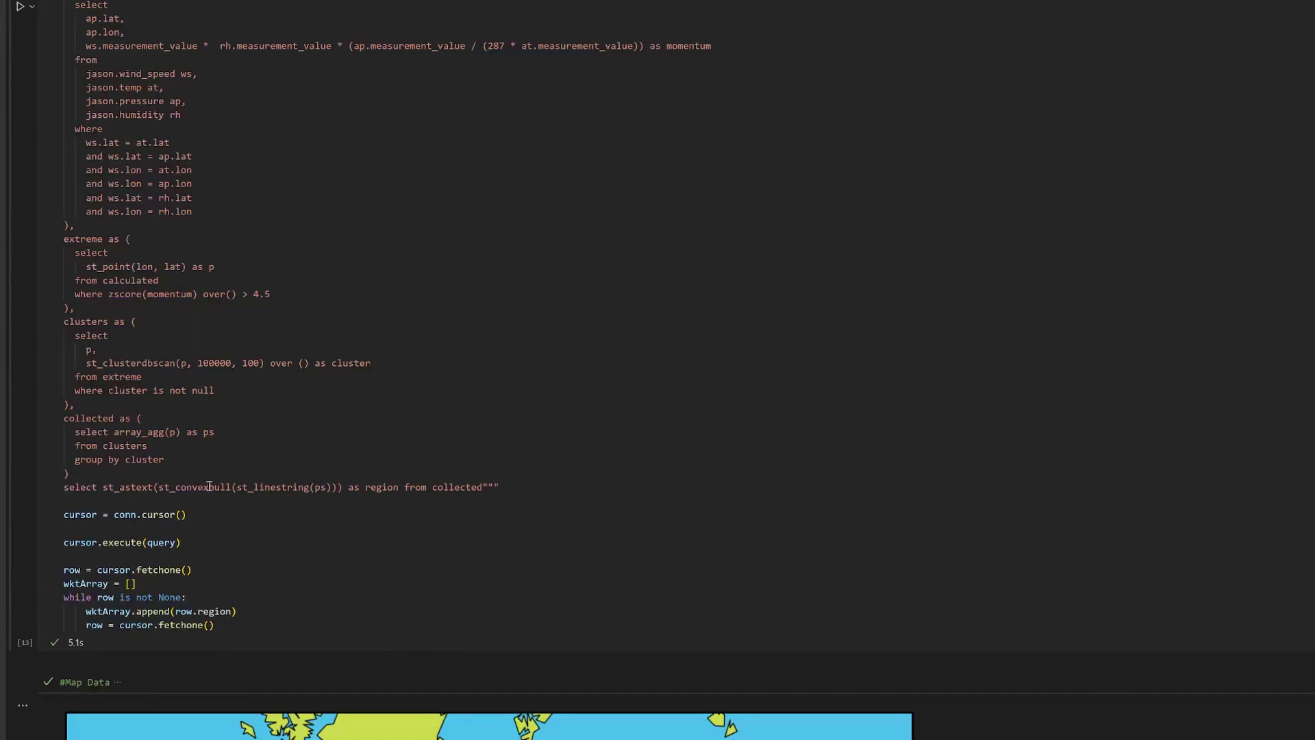
scroll(211, 466, "down", 3)
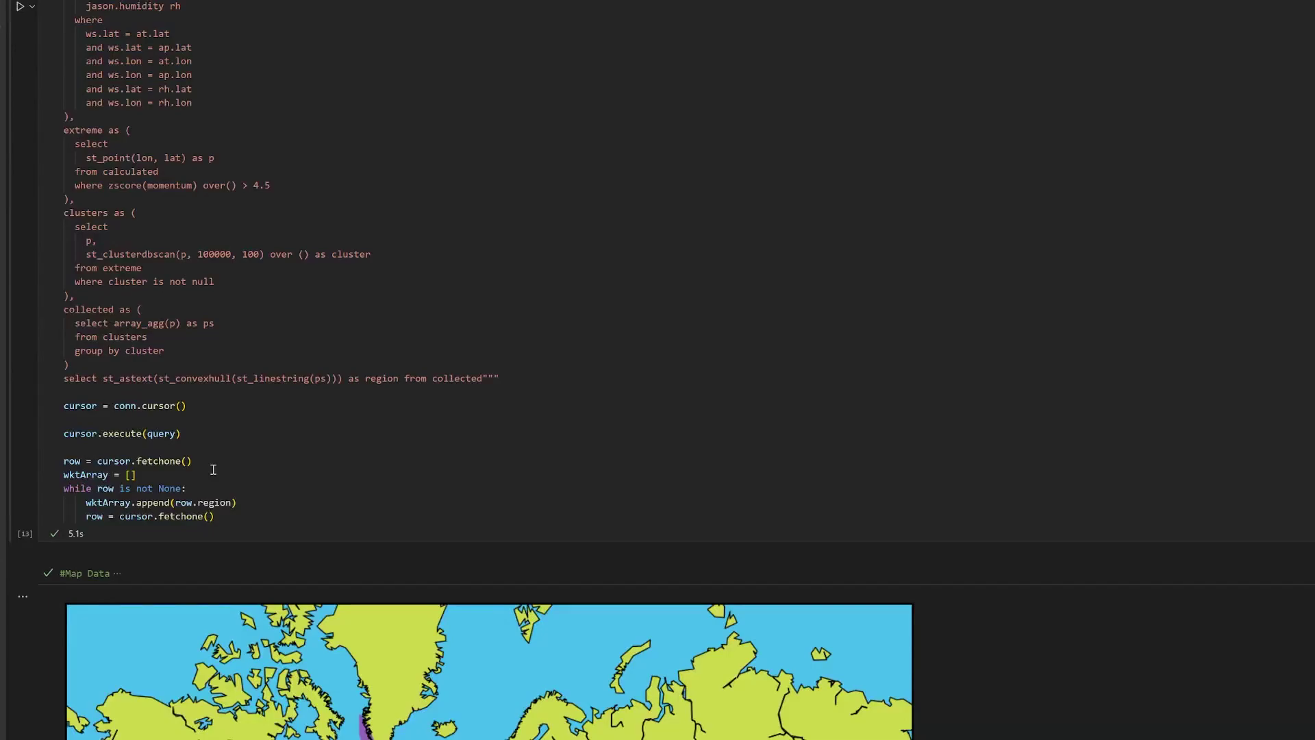
scroll(224, 400, "down", 7)
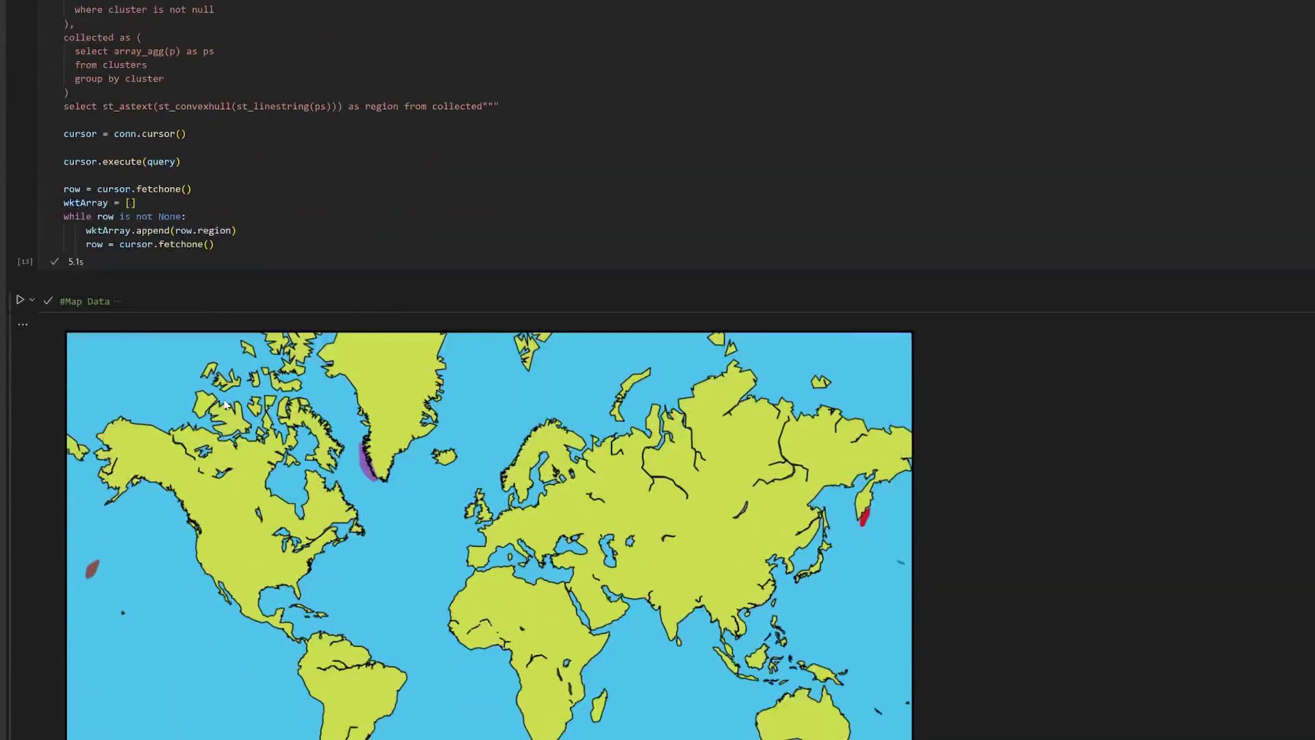
scroll(224, 404, "down", 7)
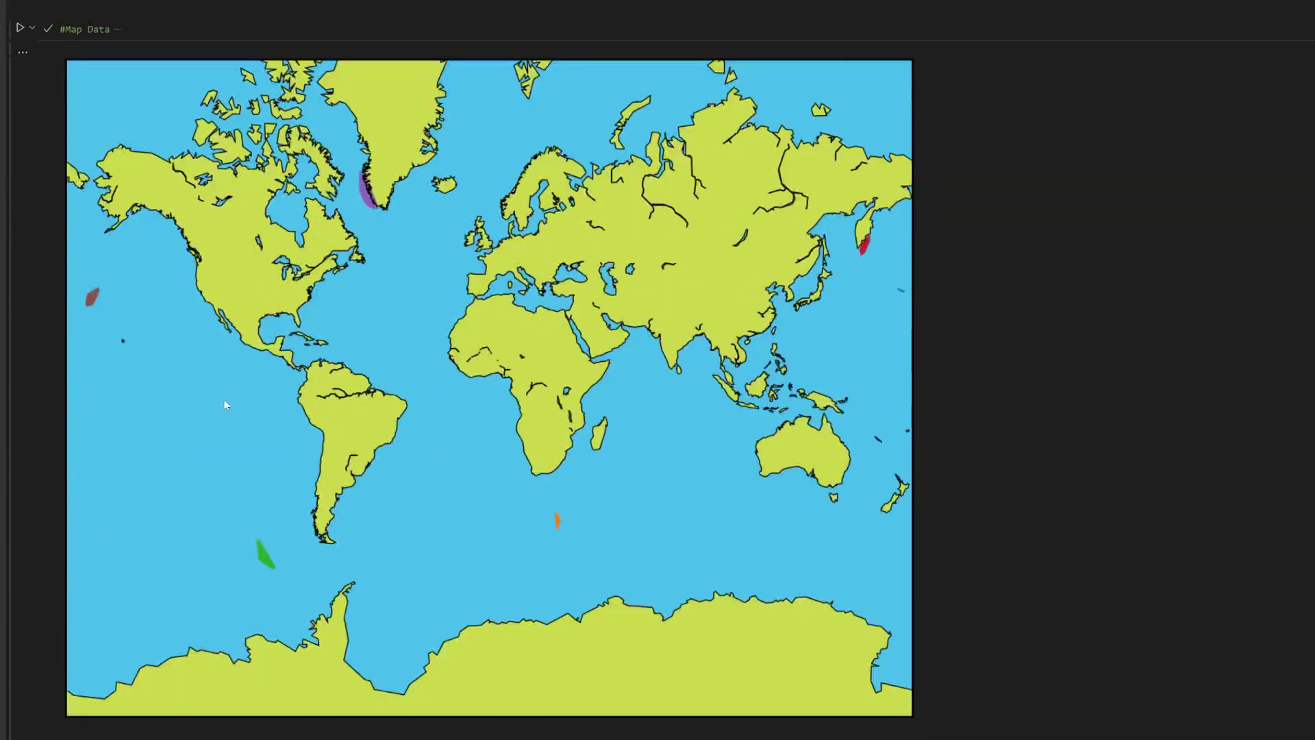